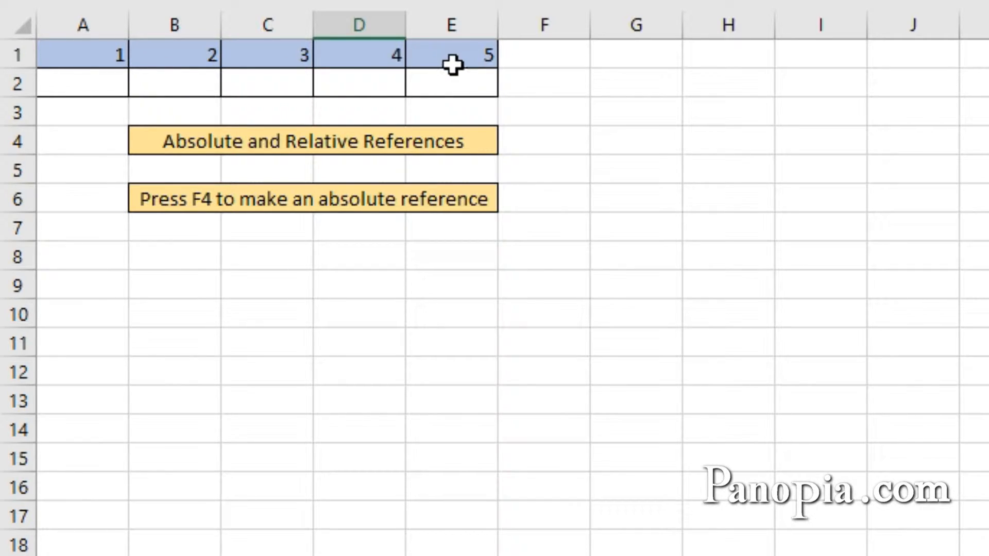
- Enter the formula =A1*2 in cell A2 and fill it across the row through E2
{"action": "left_click", "coordinate": [85, 89]}
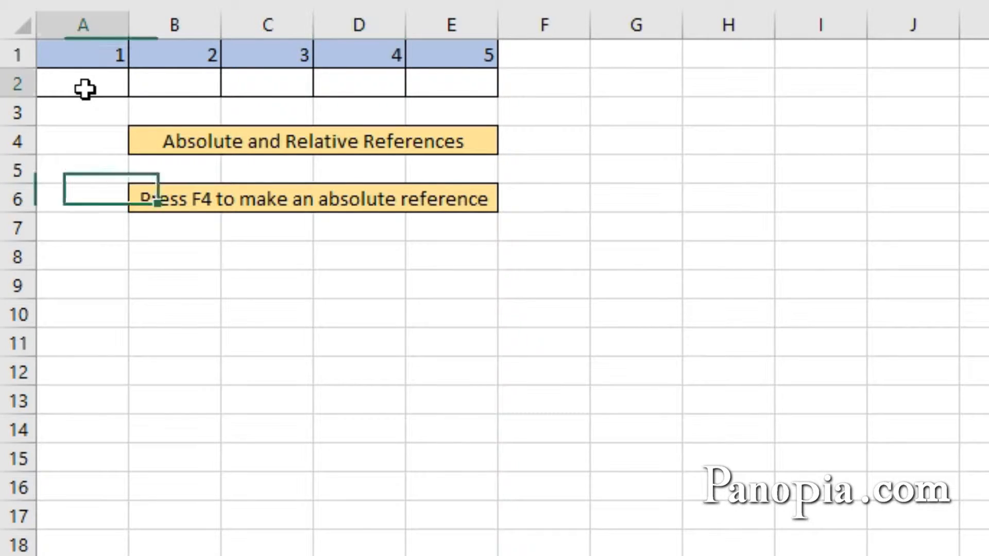
{"action": "type", "text": "="}
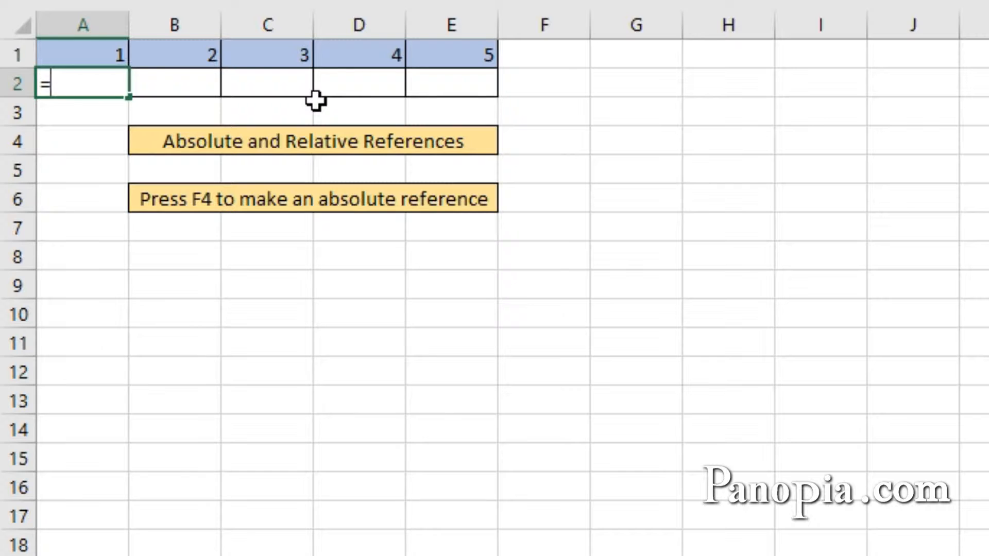
{"action": "left_click", "coordinate": [107, 54]}
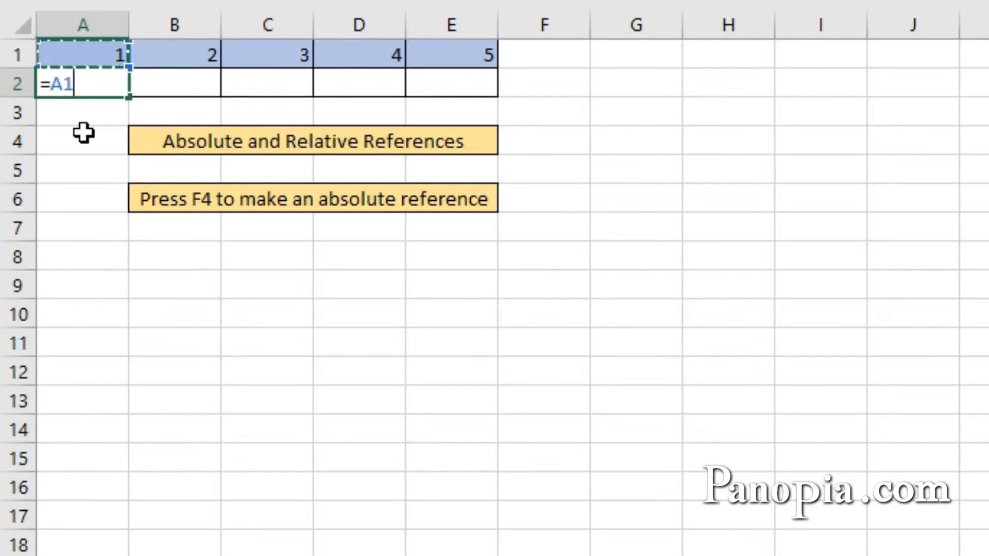
{"action": "type", "text": "*2"}
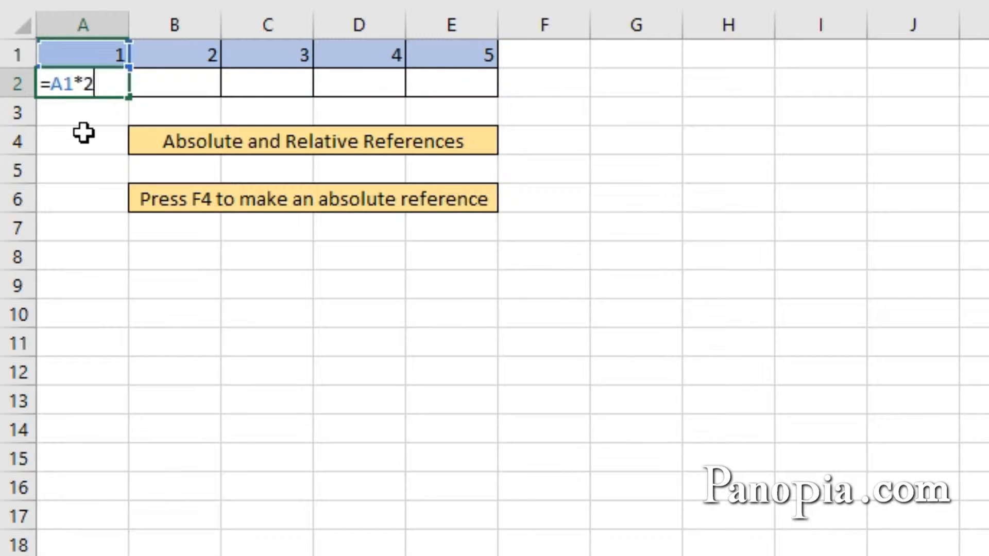
{"action": "key", "text": "ctrl+Return"}
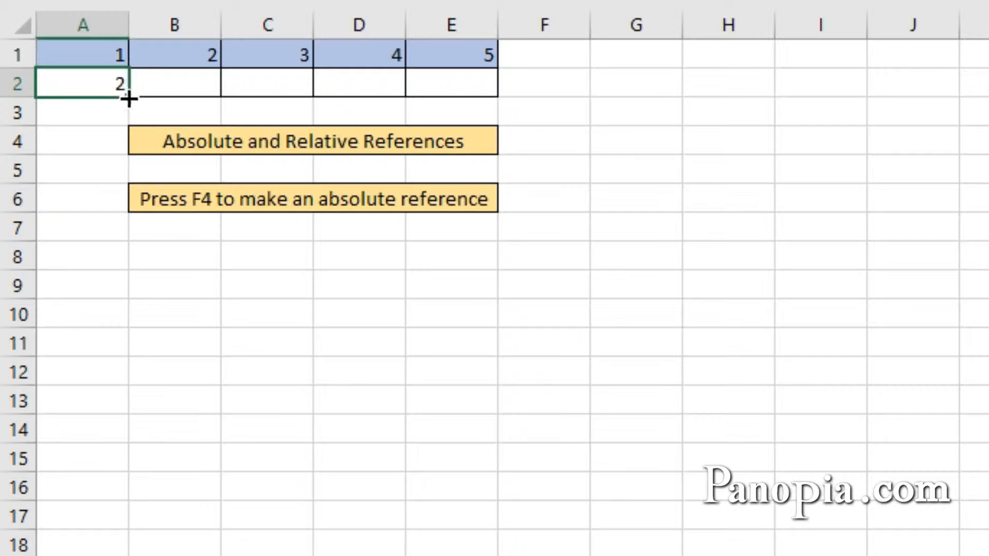
{"action": "left_click_drag", "start_coordinate": [129, 99], "coordinate": [479, 99]}
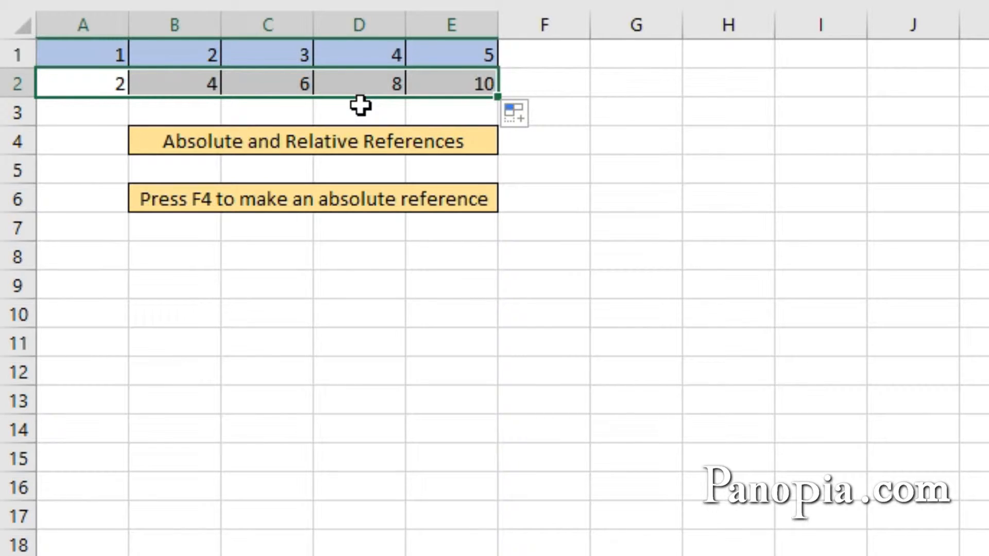
- Inspect the filled formula in cell E2 and clear the contents of A2:E2
{"action": "double_click", "coordinate": [453, 80]}
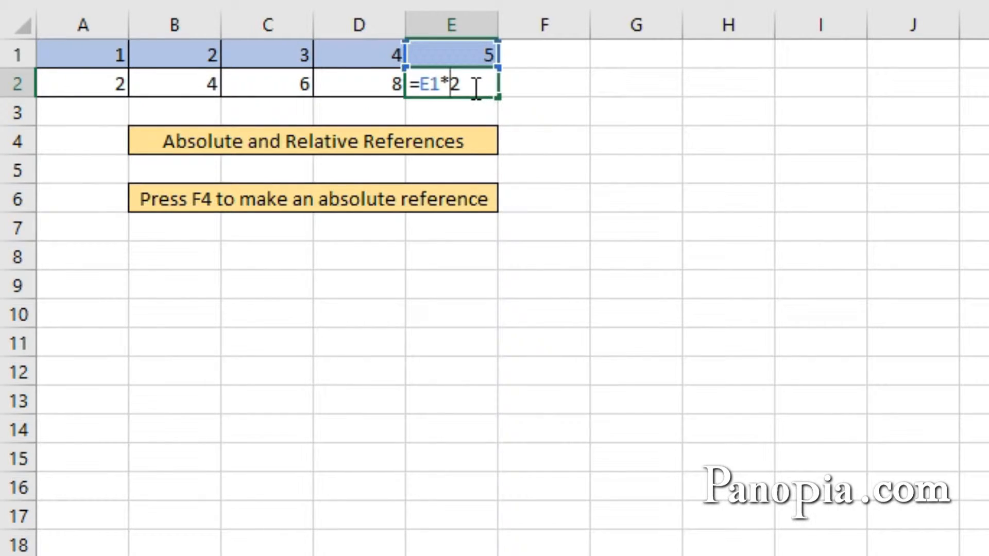
{"action": "key", "text": "Right"}
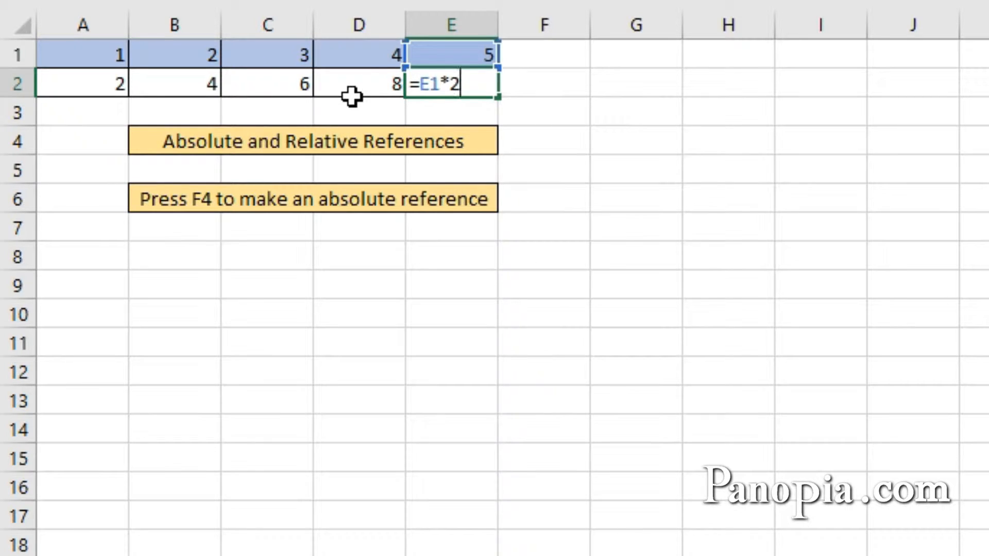
{"action": "key", "text": "ctrl+Return"}
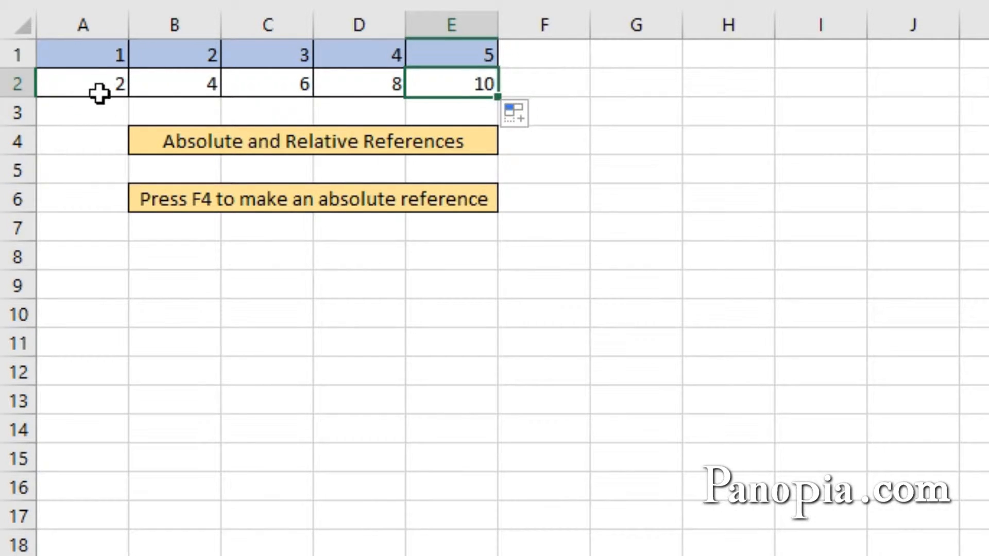
{"action": "left_click_drag", "start_coordinate": [99, 92], "coordinate": [457, 83]}
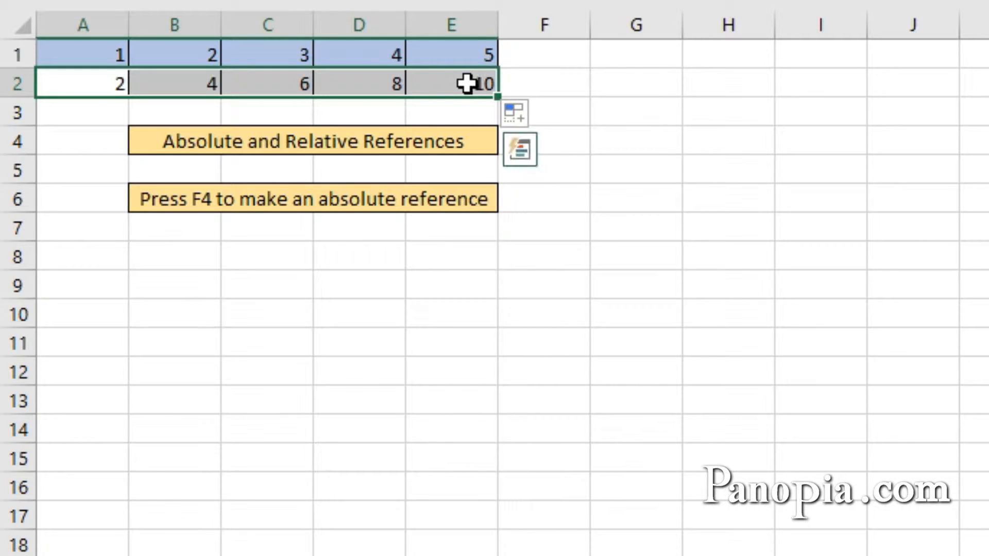
{"action": "key", "text": "Delete"}
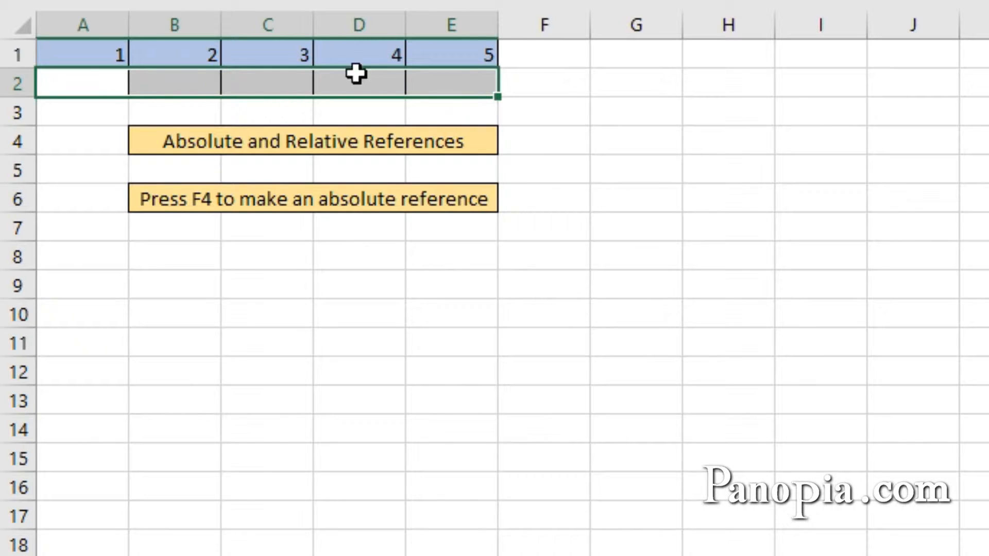
- Enter =$A1*2 in cell A2, cycling the A1 reference through its absolute and mixed forms to lock only the column
{"action": "left_click", "coordinate": [92, 85]}
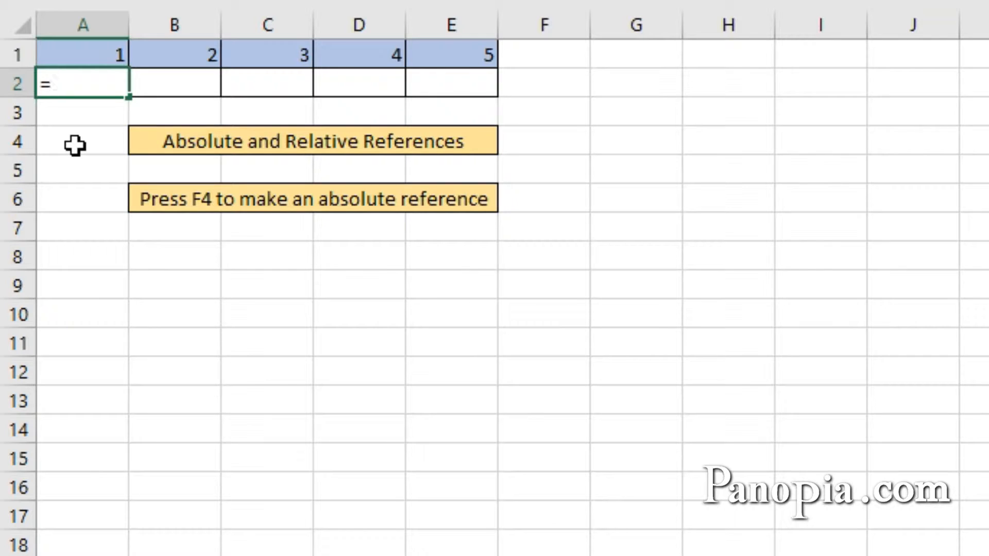
{"action": "left_click", "coordinate": [86, 51]}
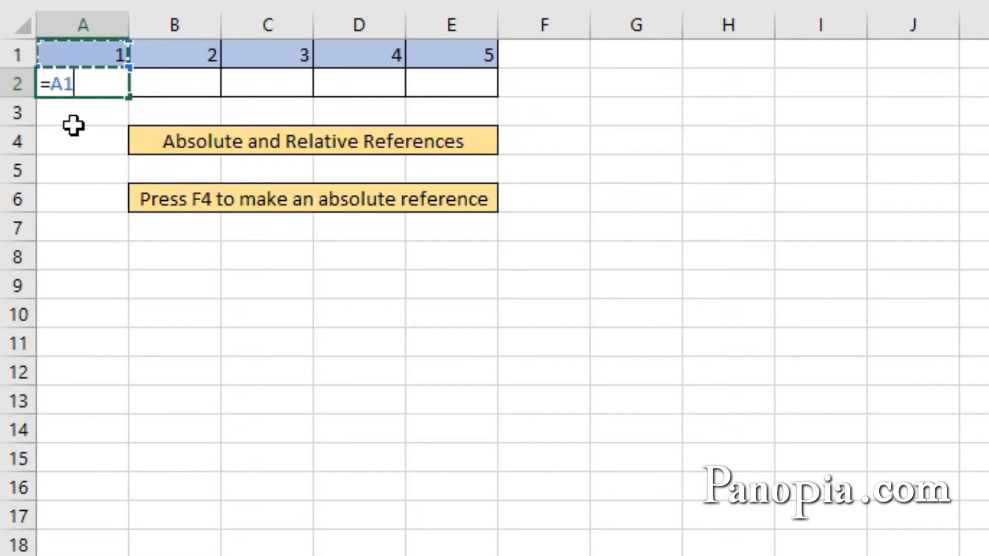
{"action": "key", "text": "F4"}
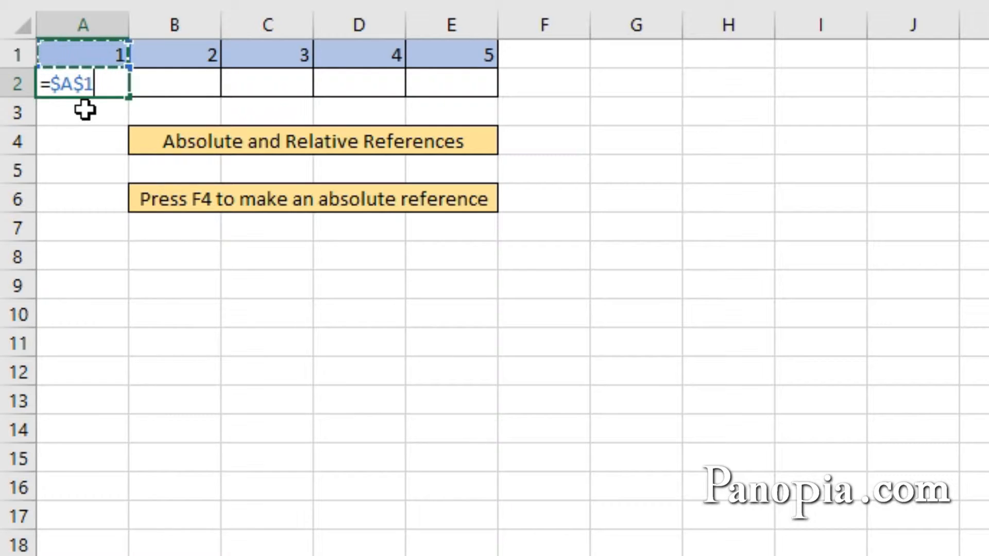
{"action": "key", "text": "F4"}
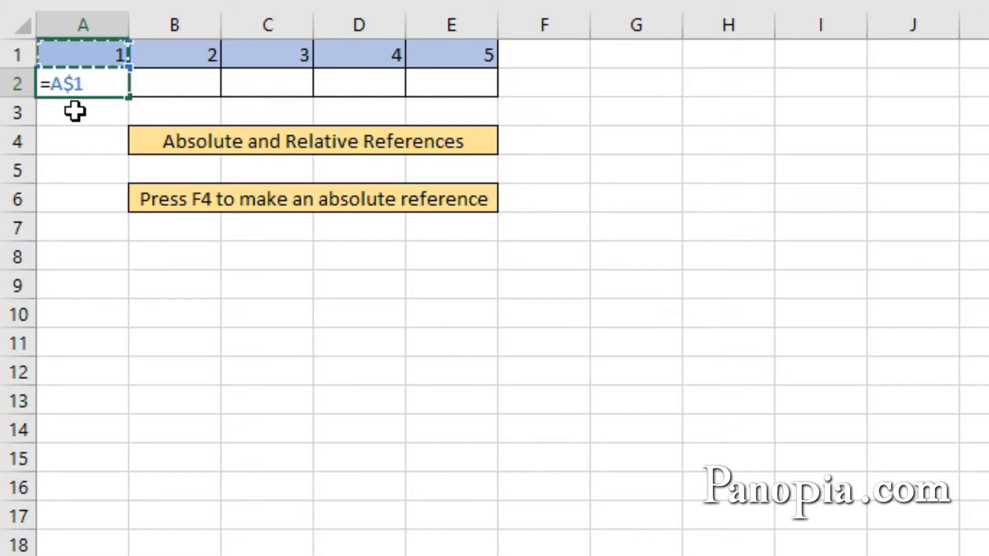
{"action": "key", "text": "F4"}
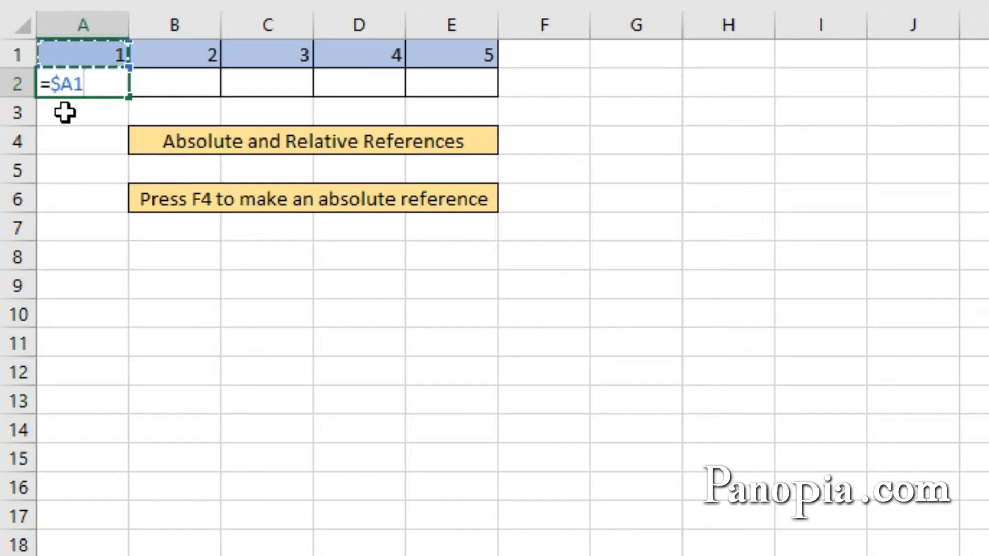
{"action": "key", "text": "F4"}
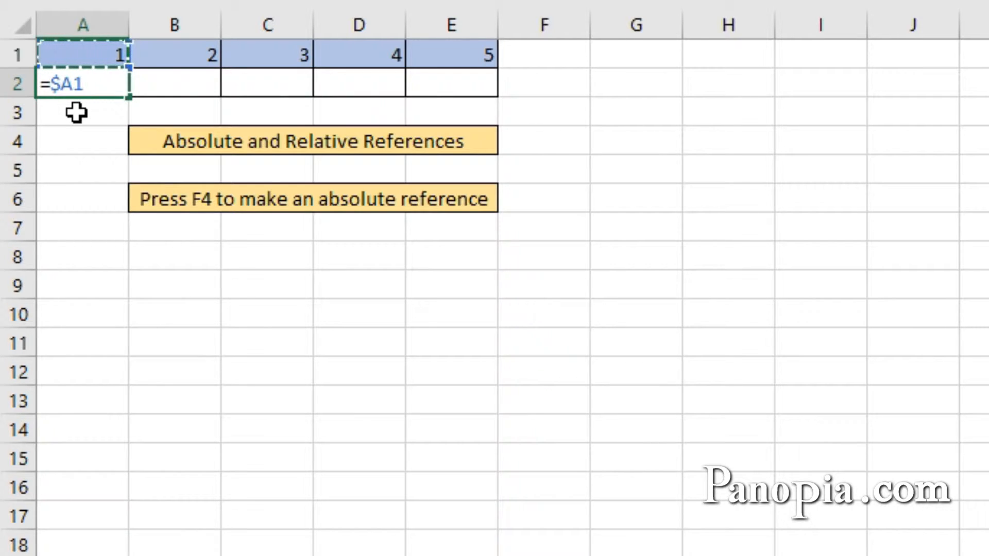
{"action": "type", "text": "*2"}
{"action": "key", "text": "ctrl+Return"}
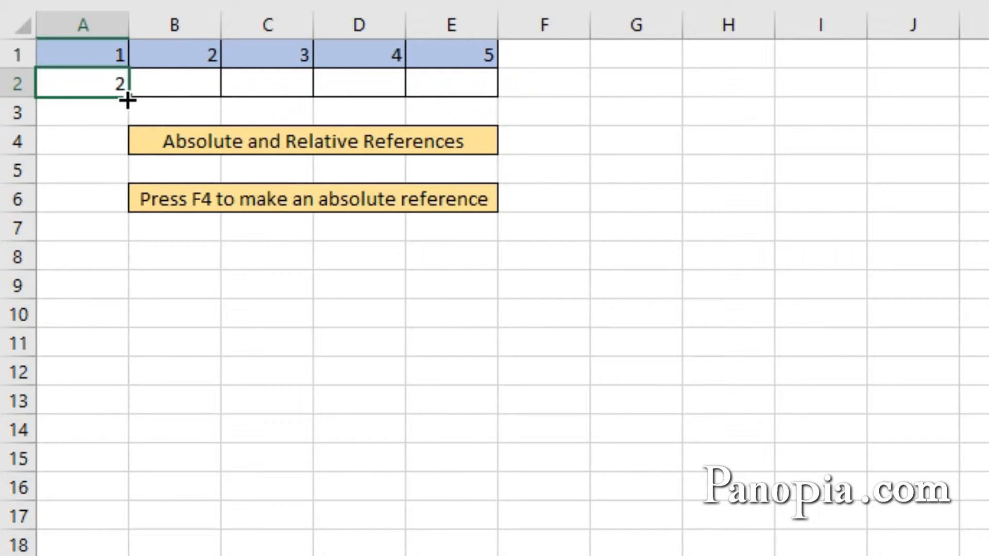
- Fill the column-locked formula from A2 across through E2 and inspect the copied formula in E2
{"action": "left_click_drag", "start_coordinate": [127, 99], "coordinate": [477, 103]}
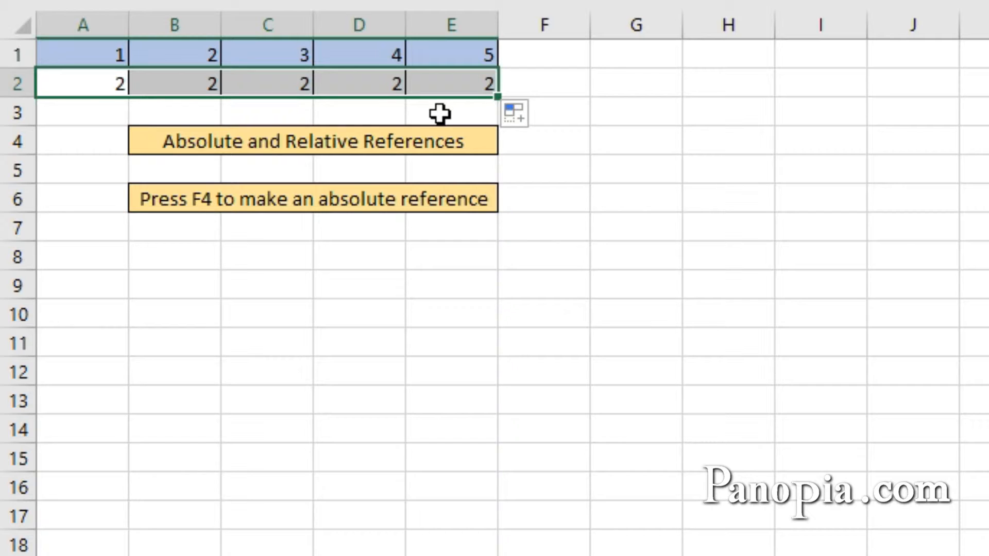
{"action": "double_click", "coordinate": [442, 82]}
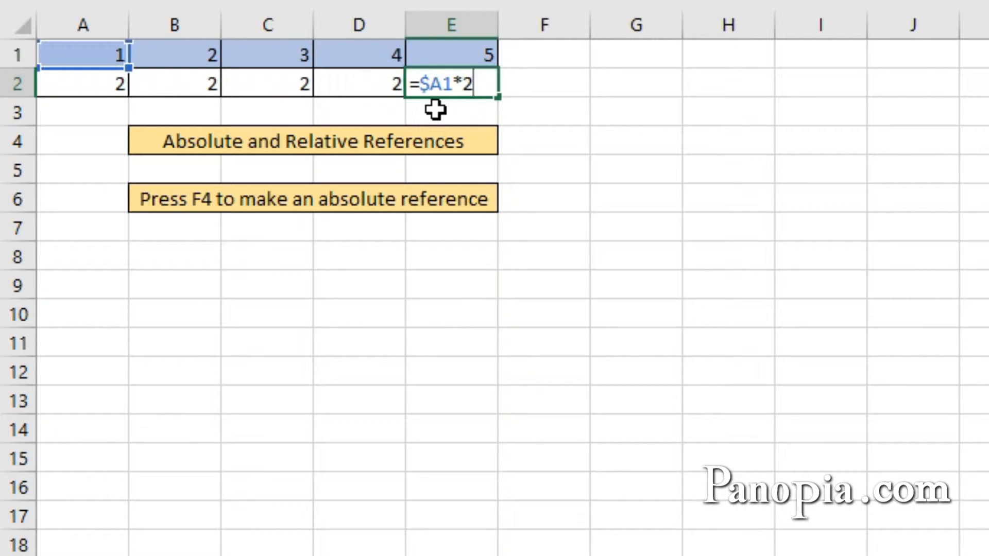
{"action": "key", "text": "ctrl+Return"}
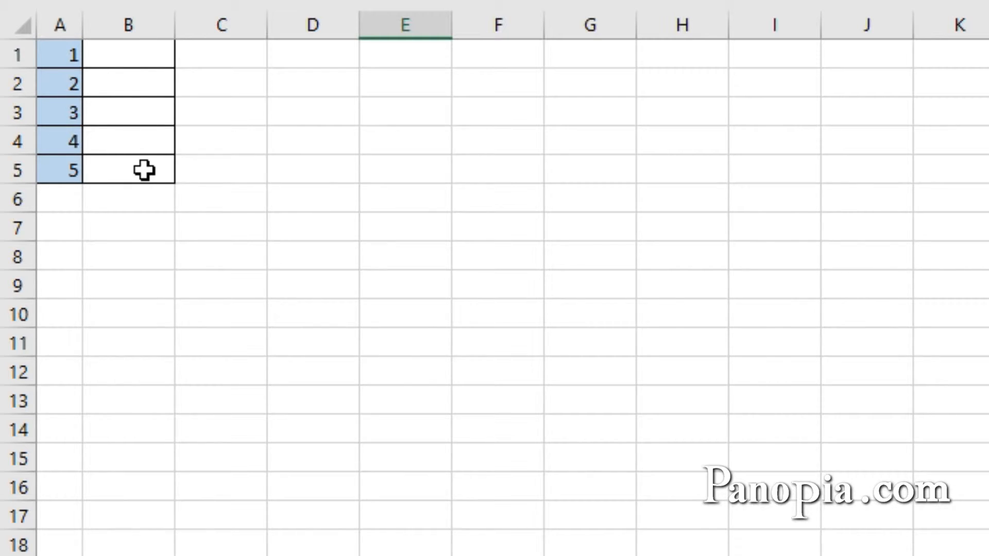
- In the sheet with the numbers listed down column A, enter =A1*2 in B1 and fill it down through B5
{"action": "left_click", "coordinate": [113, 58]}
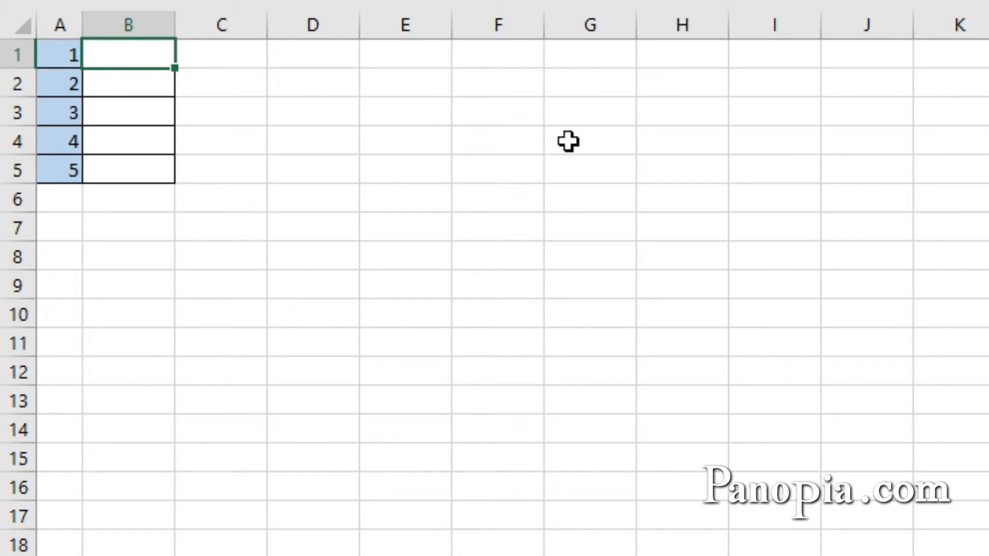
{"action": "type", "text": "="}
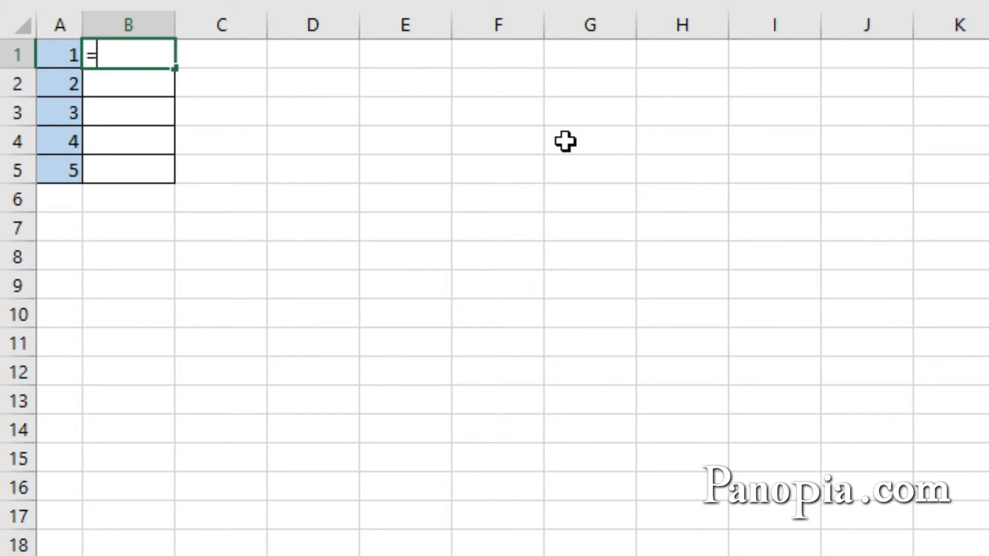
{"action": "left_click", "coordinate": [66, 55]}
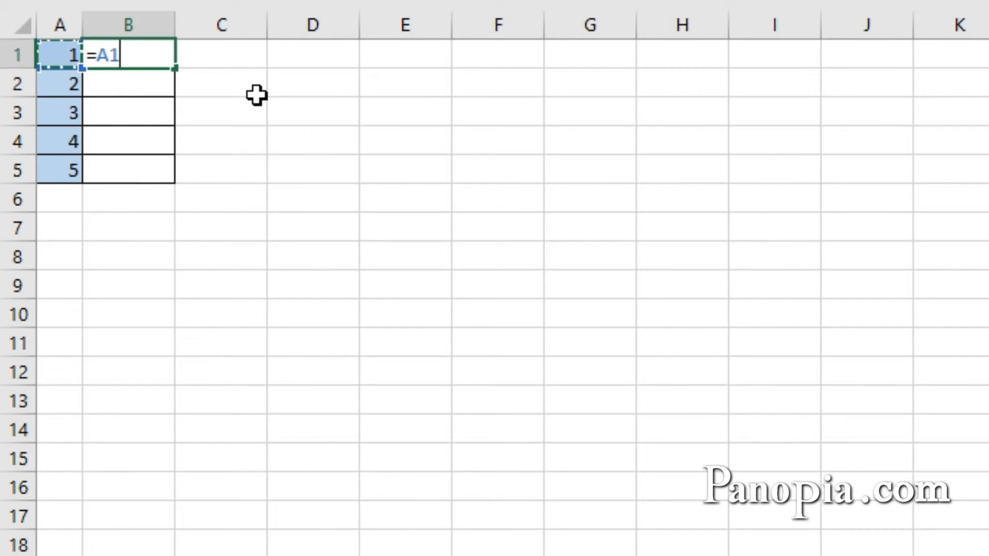
{"action": "type", "text": "*2"}
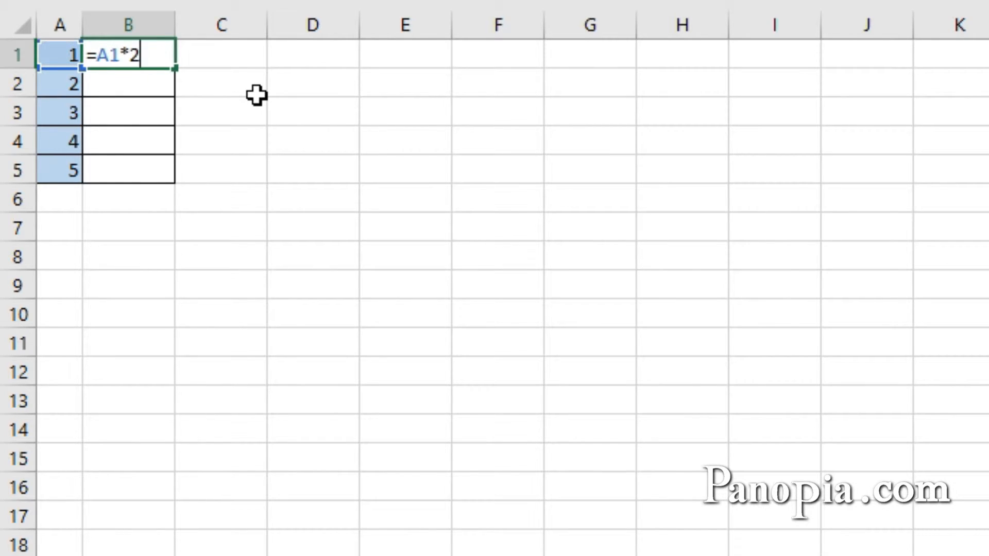
{"action": "key", "text": "ctrl+Return"}
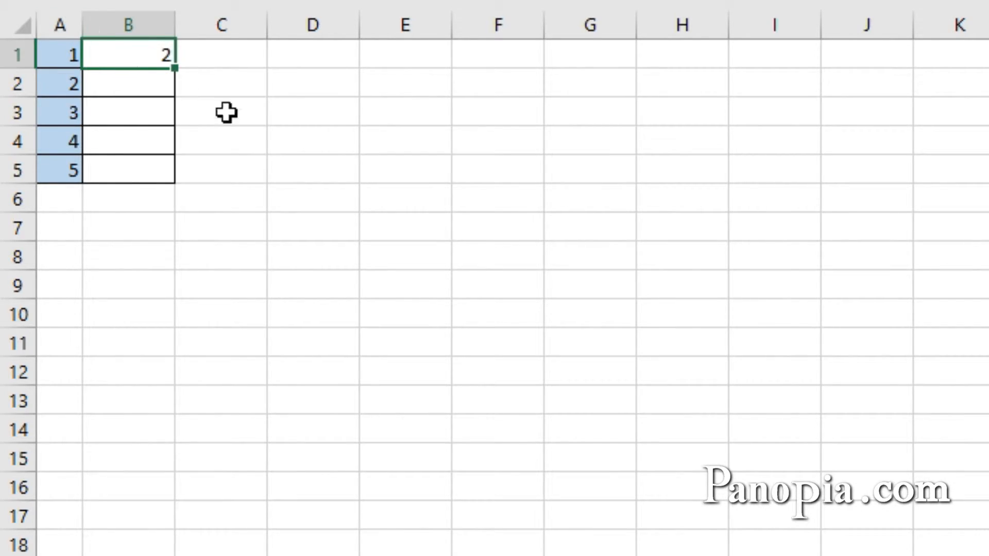
{"action": "left_click_drag", "start_coordinate": [174, 68], "coordinate": [173, 184]}
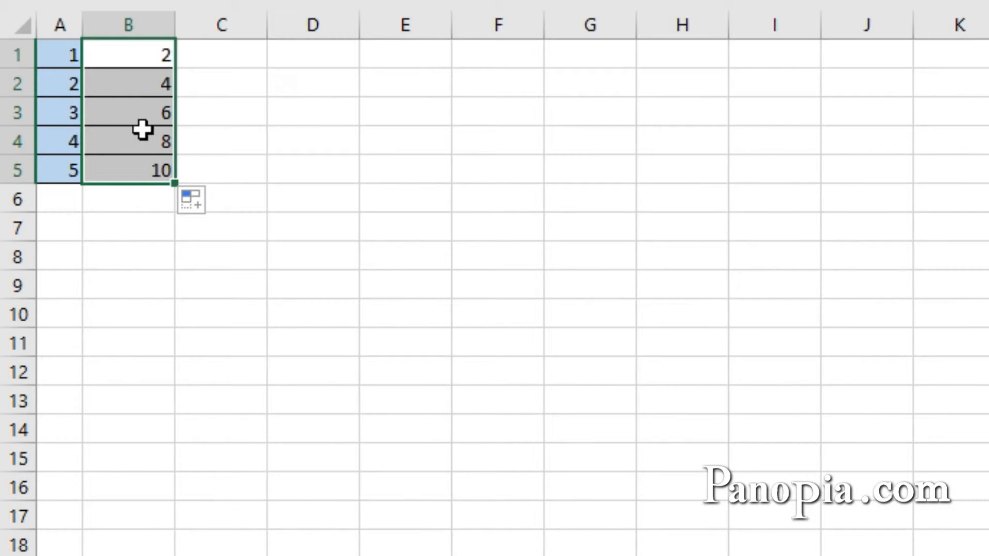
- Inspect the filled formula in cell B5 and clear the contents of B1:B5
{"action": "double_click", "coordinate": [131, 176]}
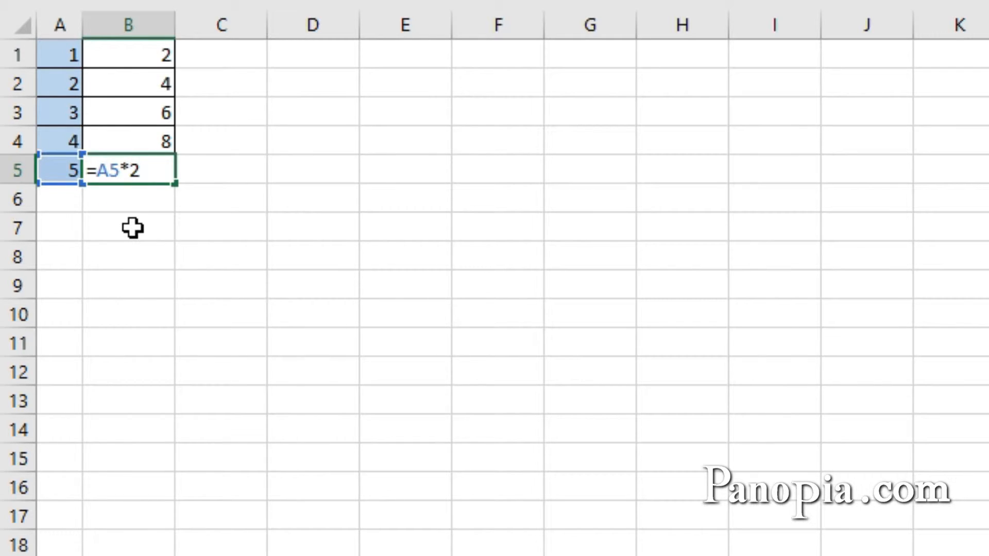
{"action": "key", "text": "ctrl+Return"}
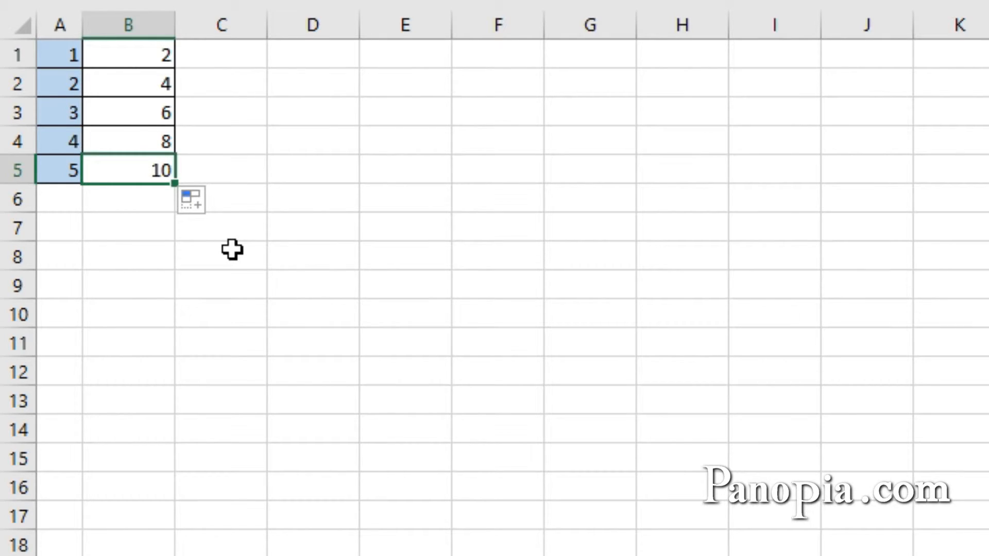
{"action": "left_click_drag", "start_coordinate": [137, 63], "coordinate": [142, 159]}
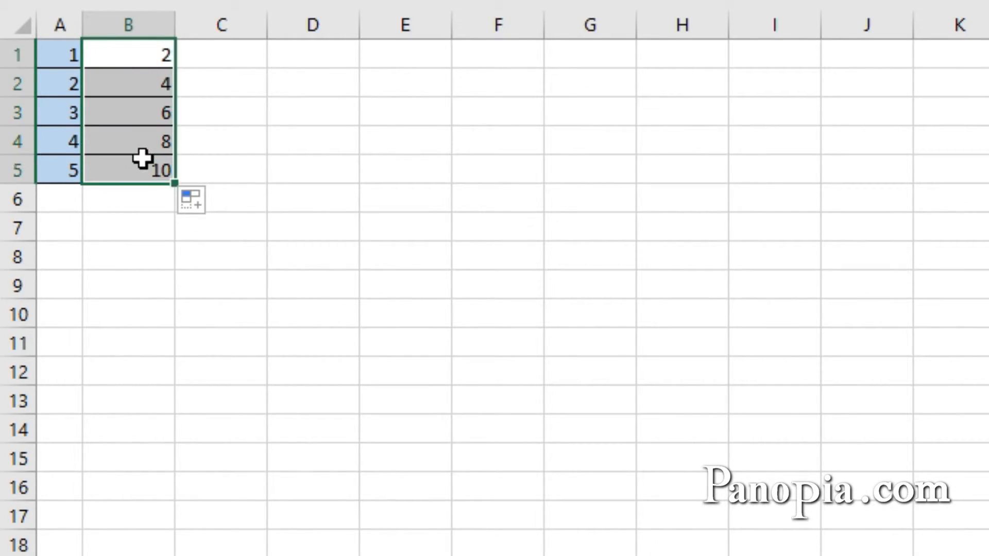
{"action": "key", "text": "ctrl+e"}
{"action": "key", "text": "ctrl+z"}
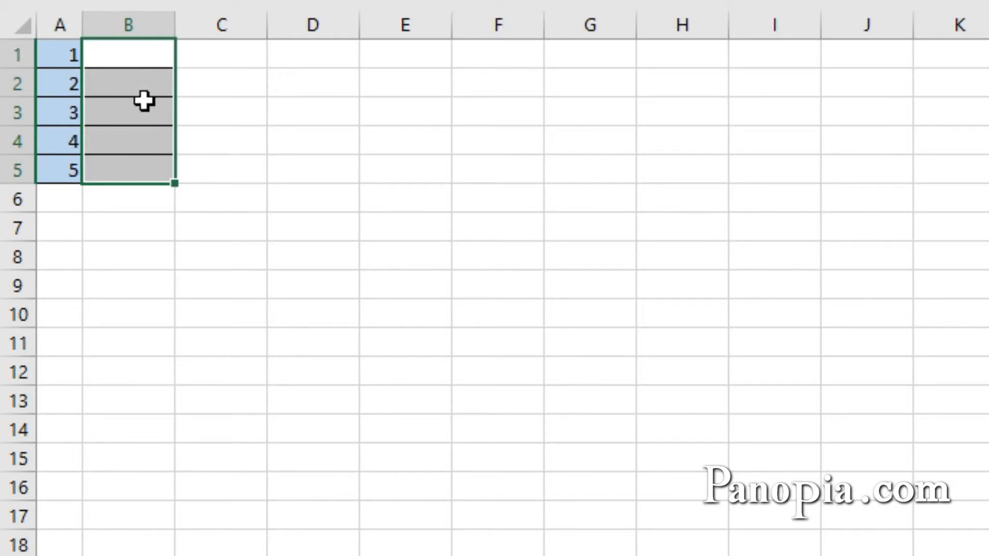
- Enter =A$1*2 in cell B1, locking only the row of the A1 reference
{"action": "left_click", "coordinate": [135, 55]}
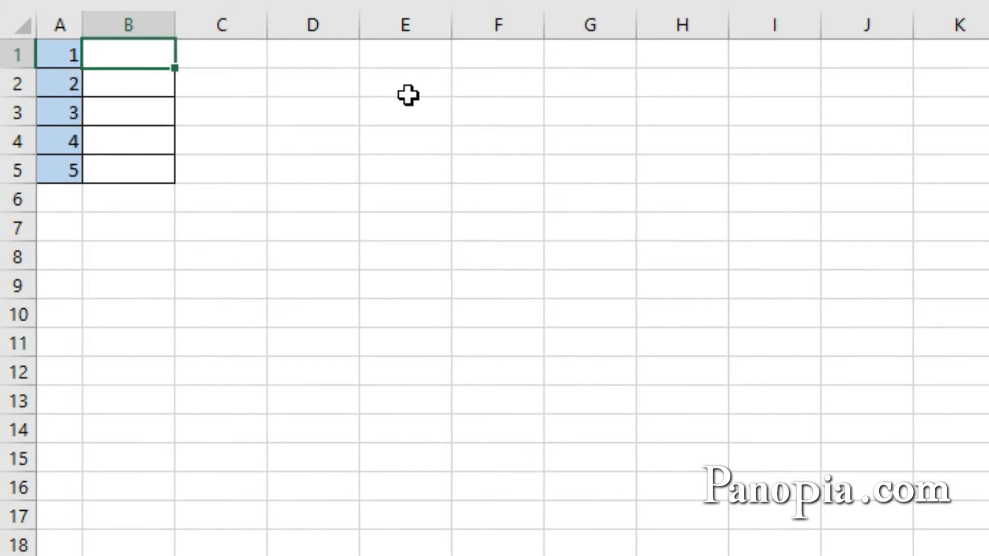
{"action": "type", "text": "="}
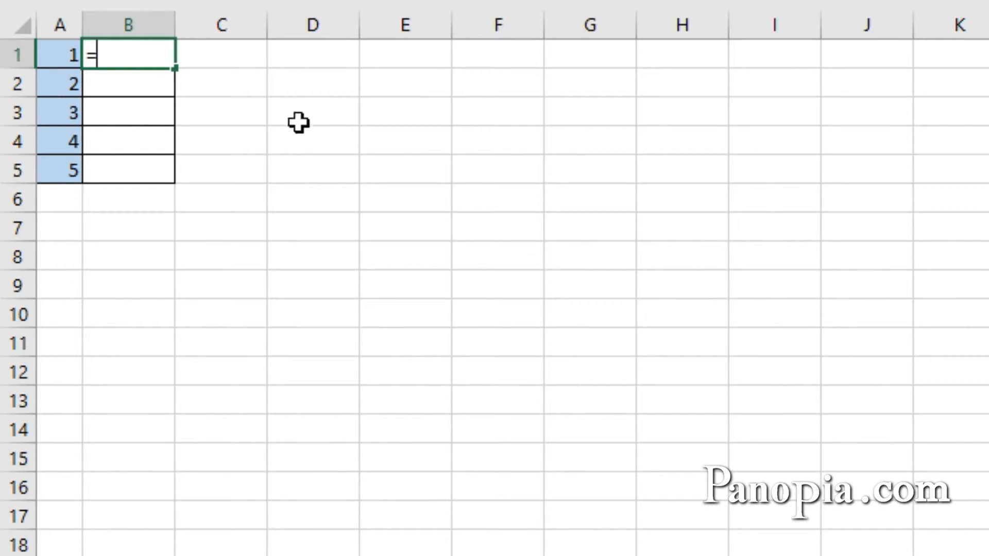
{"action": "left_click", "coordinate": [51, 54]}
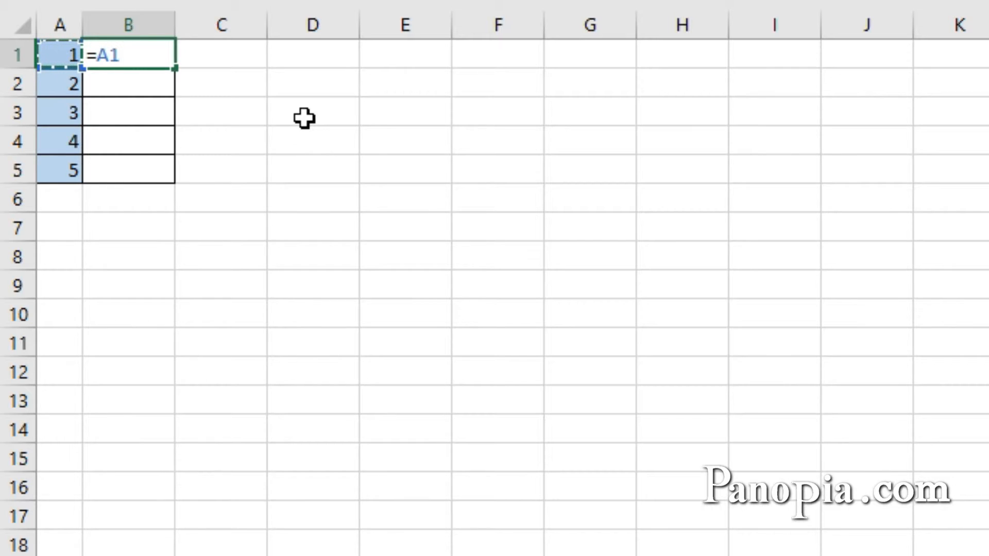
{"action": "key", "text": "F4"}
{"action": "key", "text": "F4"}
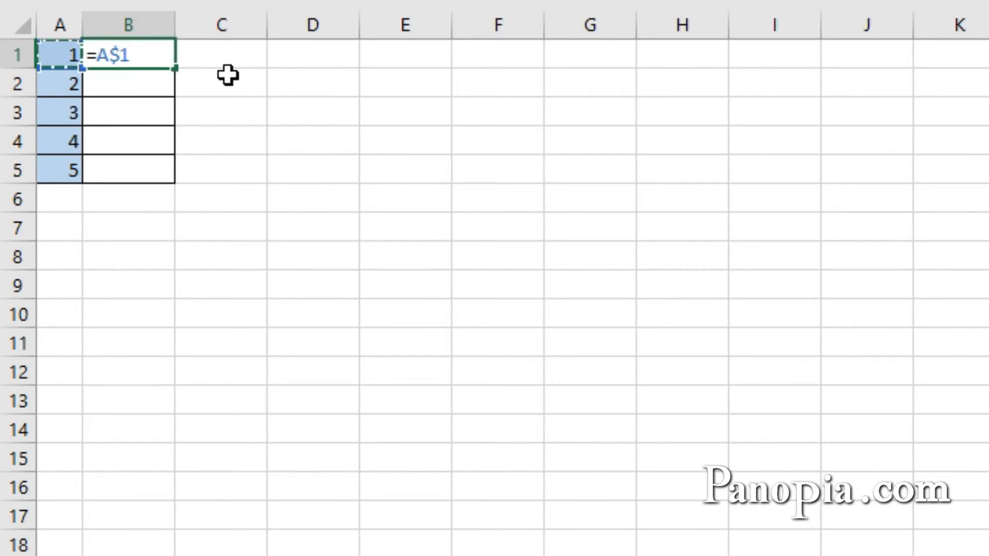
{"action": "type", "text": "*2"}
{"action": "key", "text": "ctrl+Return"}
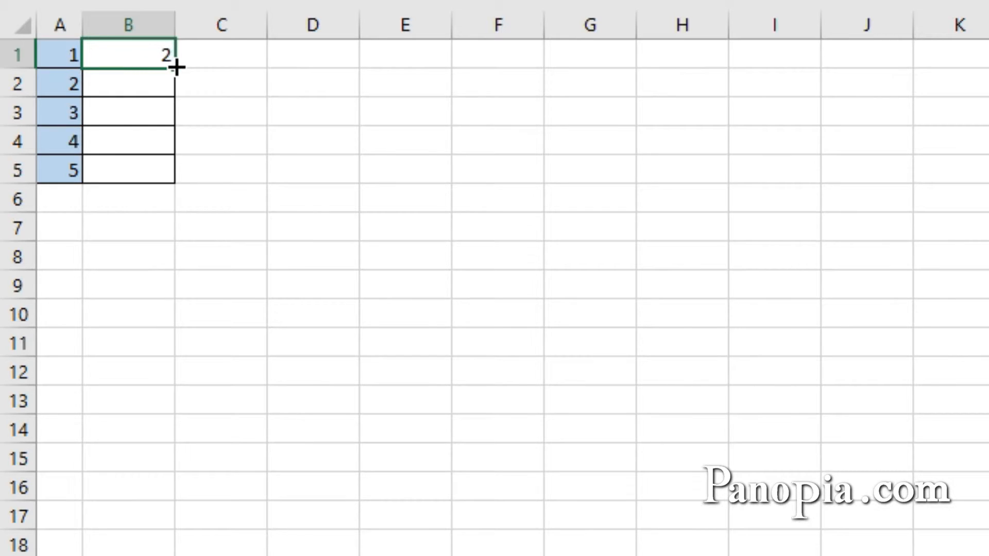
- Fill the row-locked formula from B1 down through B5 and inspect the copied formula in B5
{"action": "left_click_drag", "start_coordinate": [176, 67], "coordinate": [189, 189]}
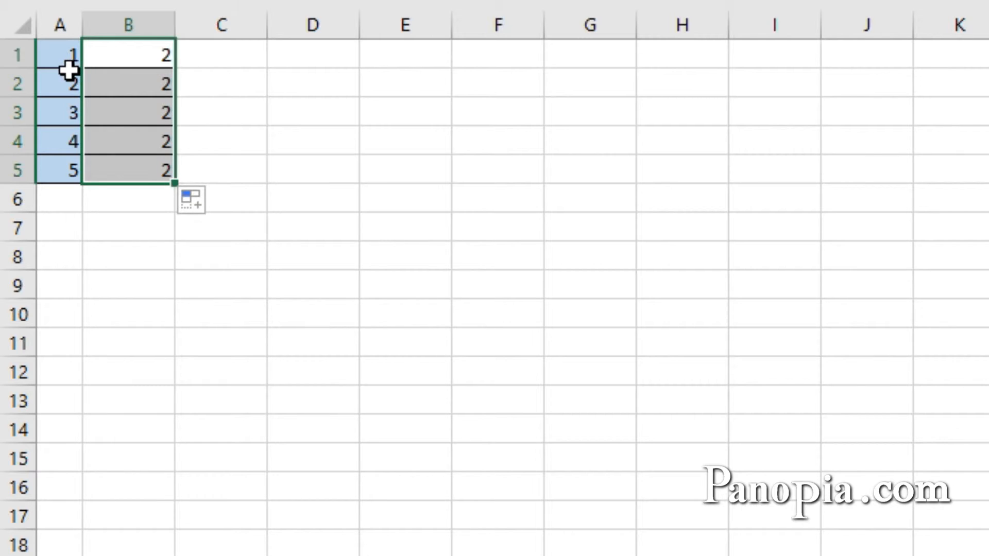
{"action": "double_click", "coordinate": [139, 172]}
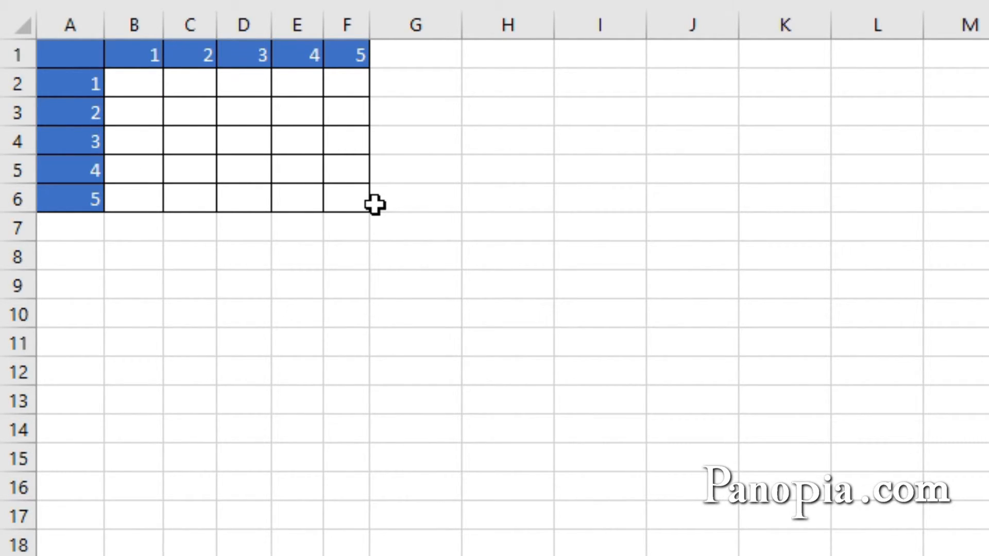
- In cell B2 of the multiplication grid, enter =$A2*B$1, locking the column of A2 and the row of B1
{"action": "left_click", "coordinate": [132, 89]}
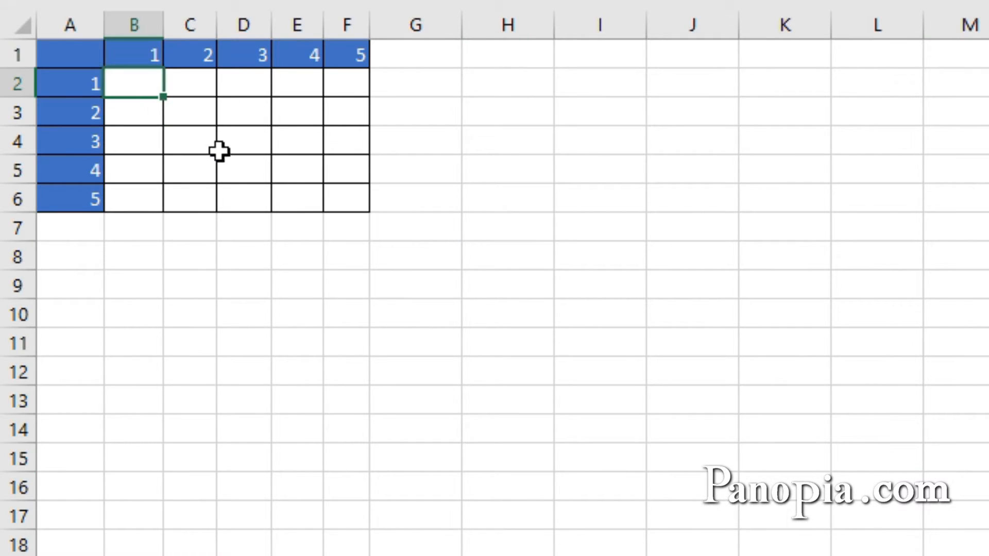
{"action": "type", "text": "="}
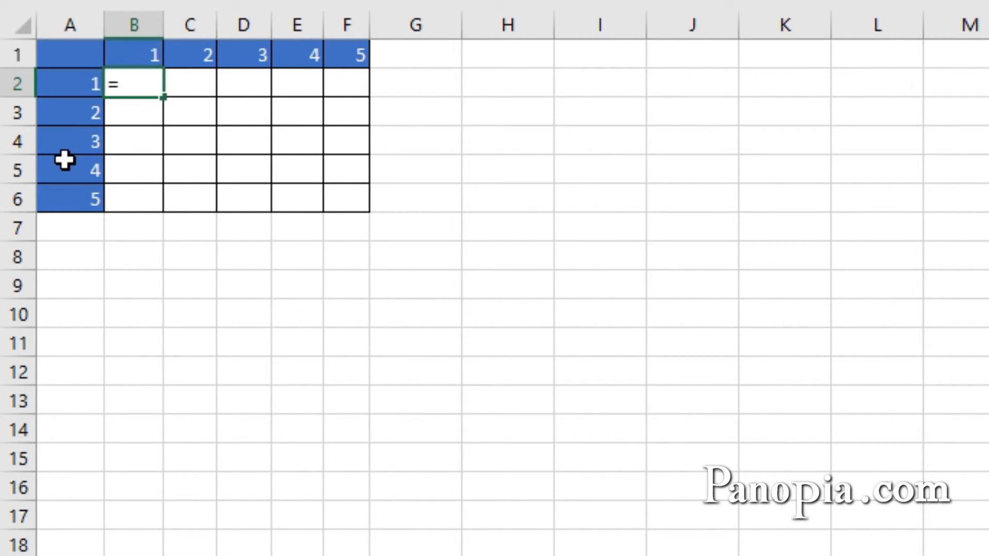
{"action": "left_click", "coordinate": [71, 88]}
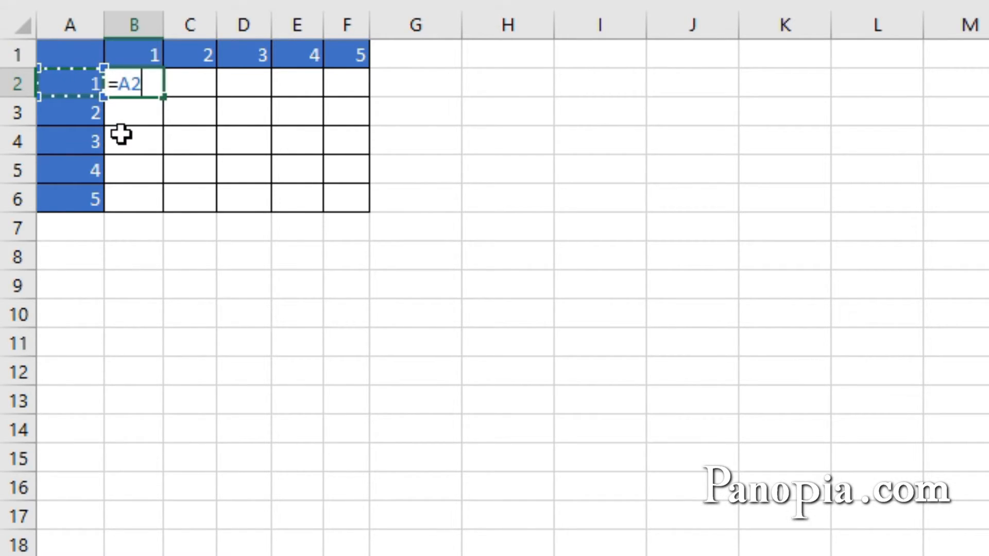
{"action": "key", "text": "F4"}
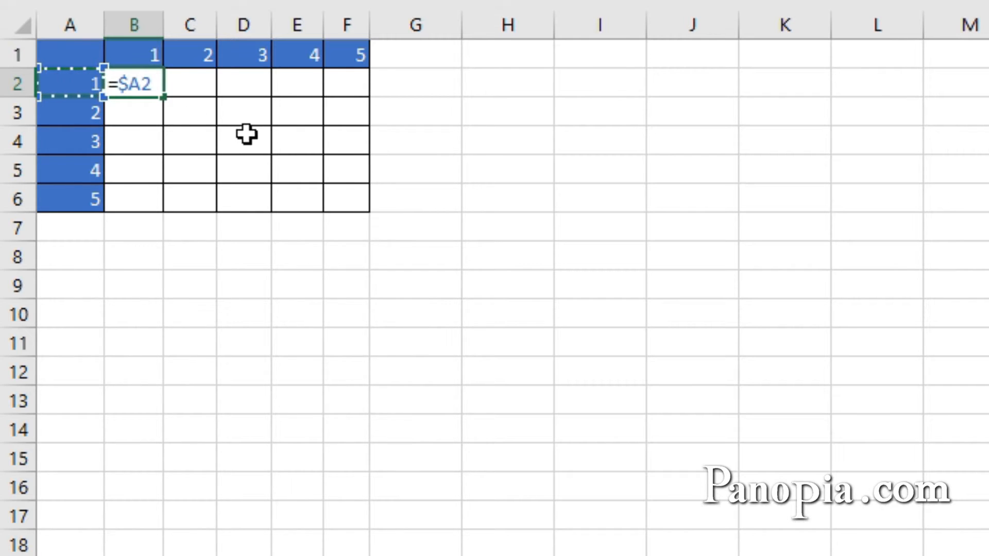
{"action": "type", "text": "*"}
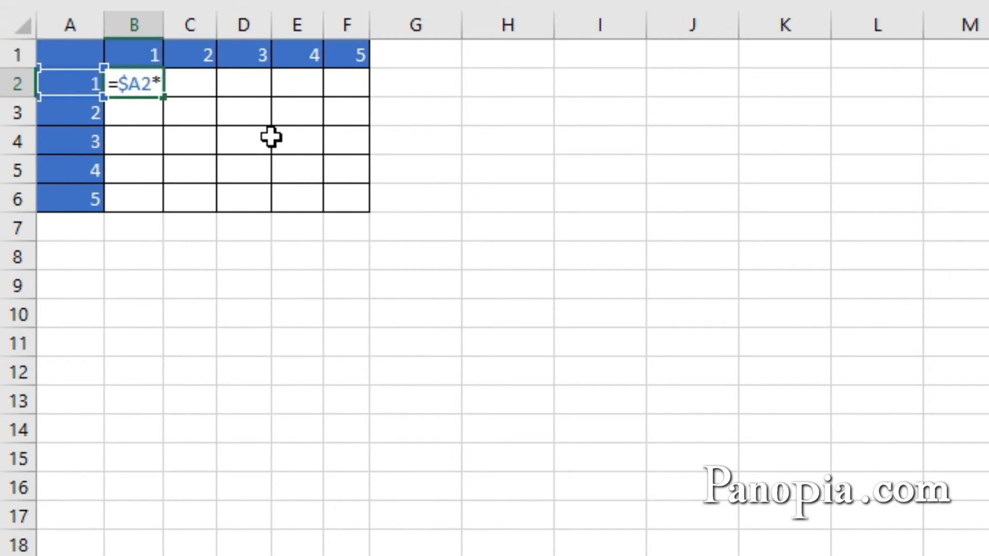
{"action": "left_click", "coordinate": [142, 53]}
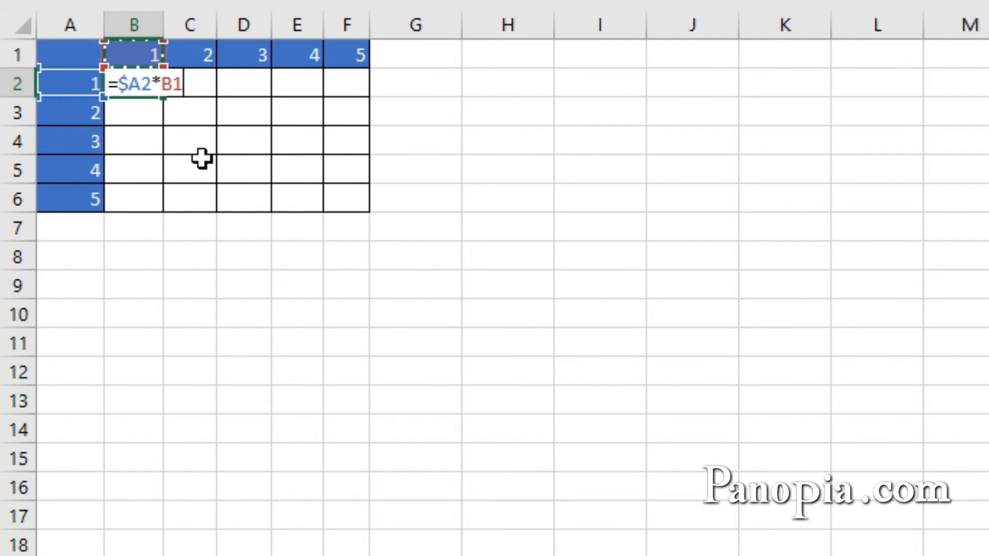
{"action": "key", "text": "F4"}
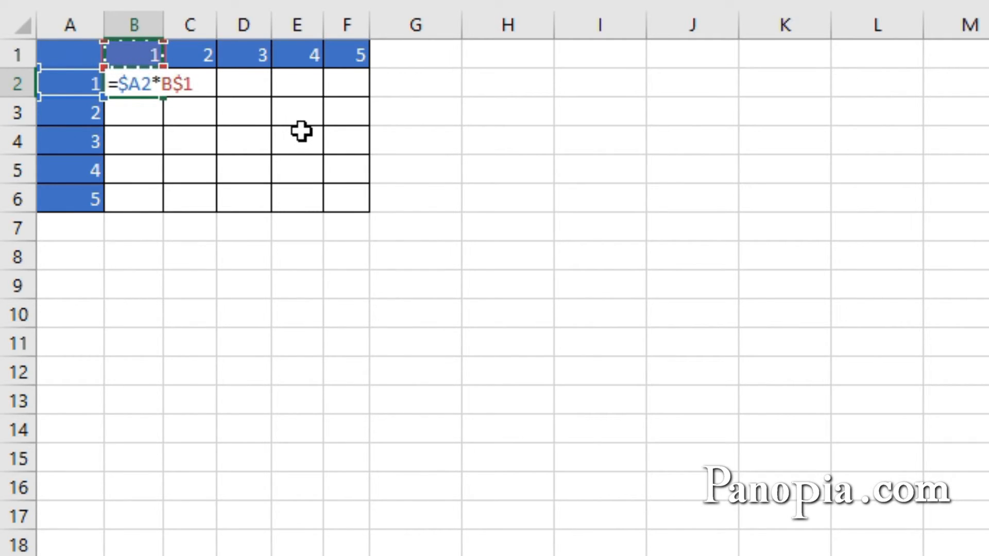
{"action": "key", "text": "ctrl+Return"}
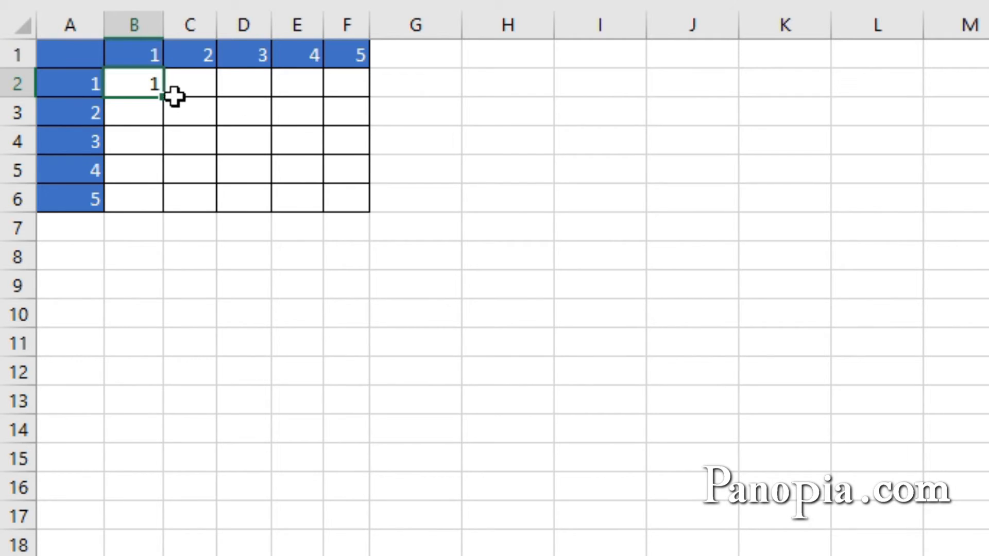
- Fill the multiplication formula from B2 down to row 6 and across to column F, and inspect the copied formula in F6
{"action": "left_click_drag", "start_coordinate": [166, 116], "coordinate": [175, 215]}
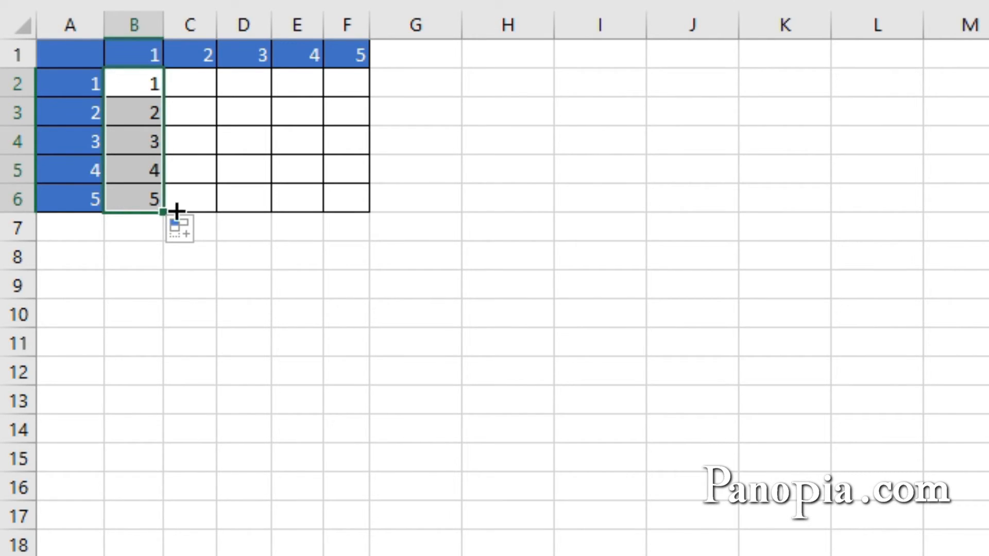
{"action": "left_click_drag", "start_coordinate": [176, 210], "coordinate": [362, 213]}
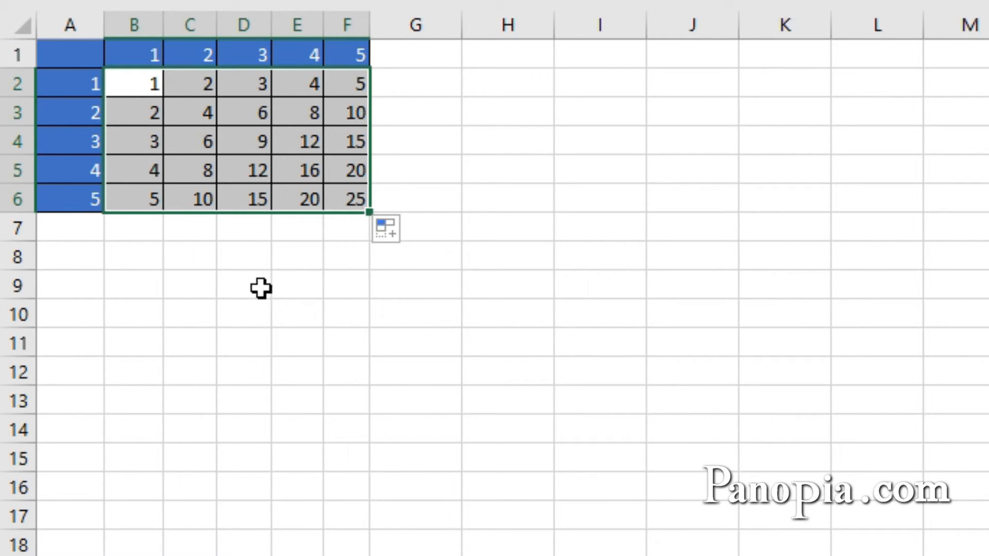
{"action": "left_click", "coordinate": [350, 195]}
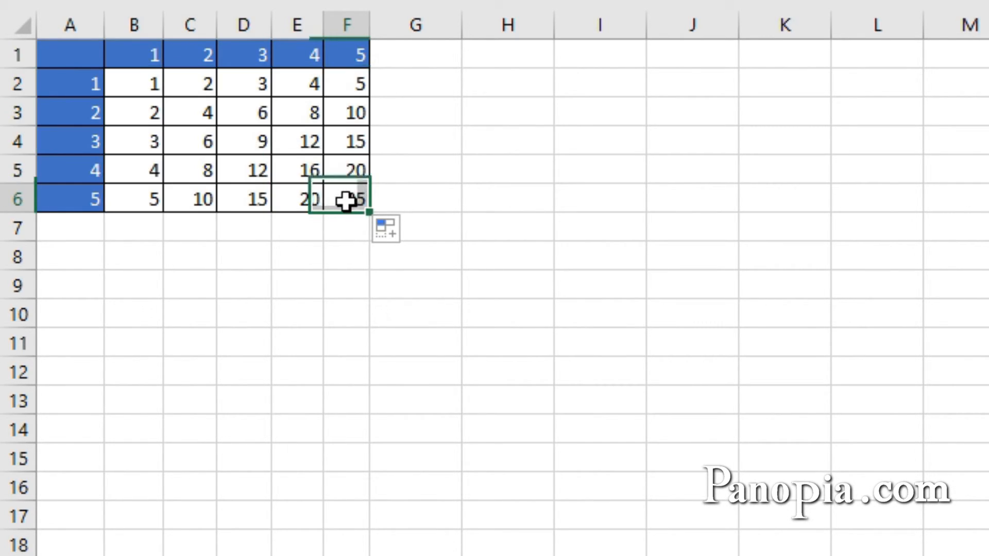
{"action": "double_click", "coordinate": [350, 194]}
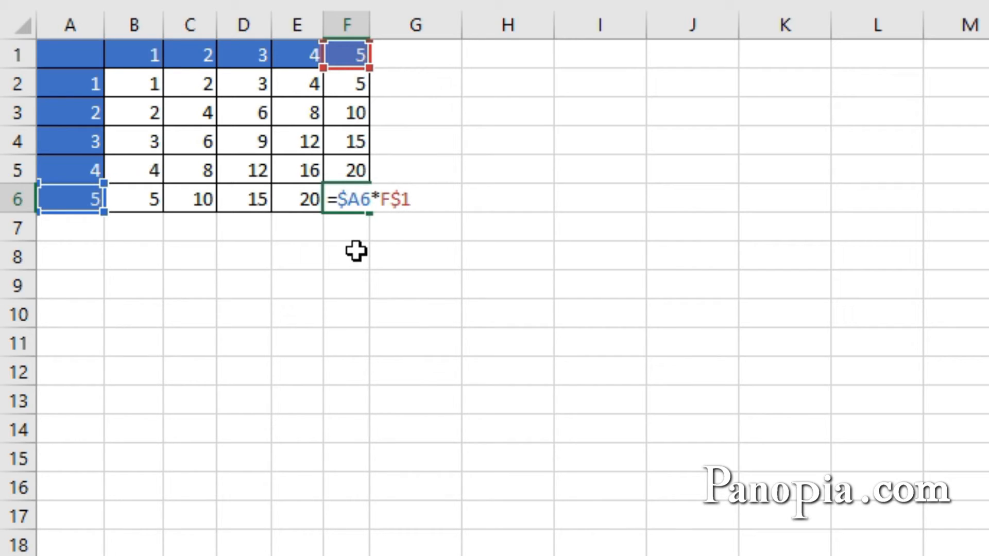
{"action": "key", "text": "ctrl+Return"}
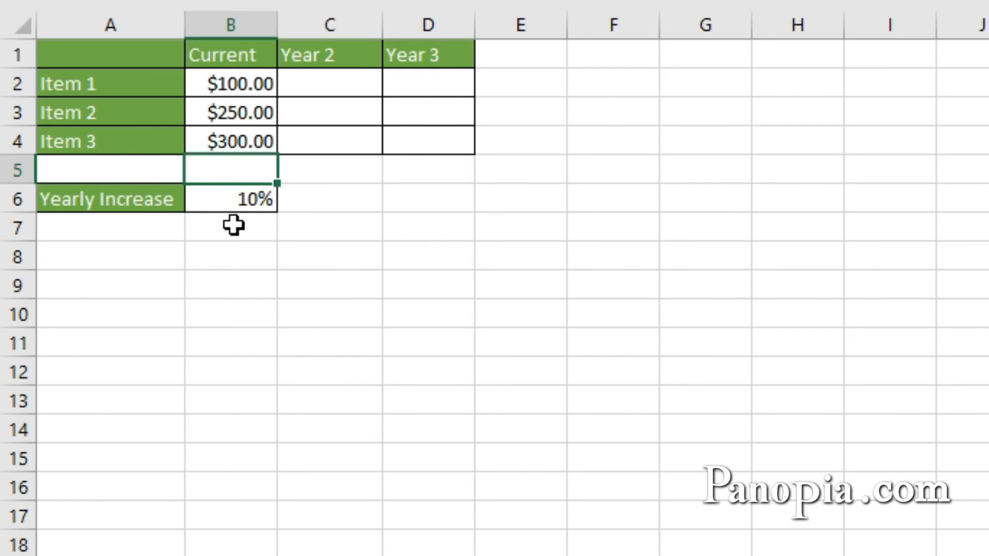
- In the yearly increase sheet, enter =B2+B2*$B$6 in C2 to calculate Item 1's Year 2 price with an absolute reference to the increase rate
{"action": "left_click", "coordinate": [227, 199]}
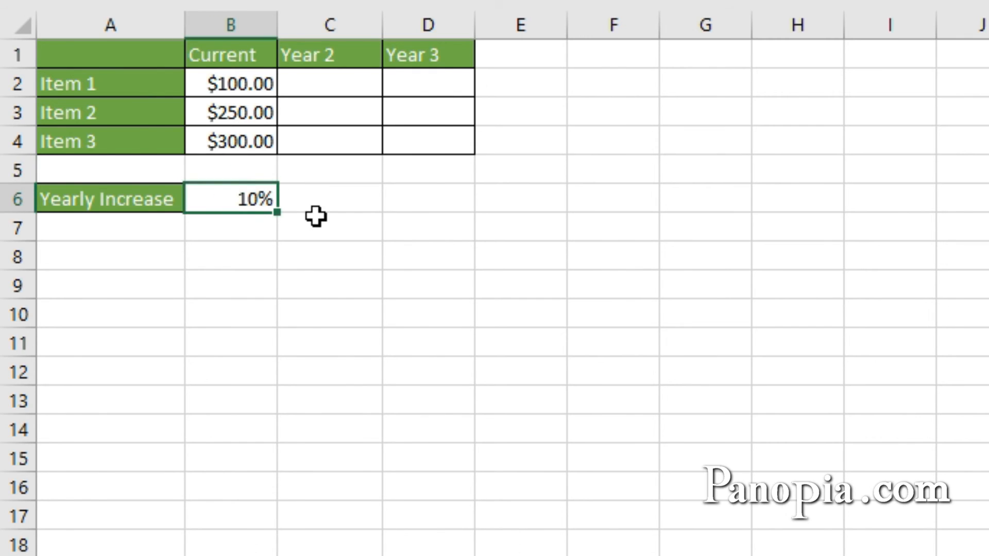
{"action": "left_click", "coordinate": [320, 88]}
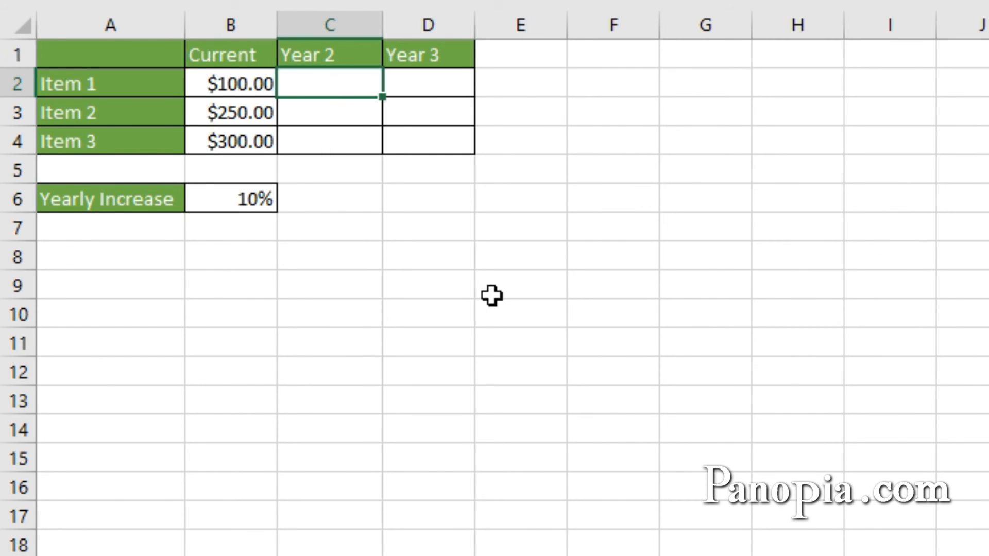
{"action": "type", "text": "="}
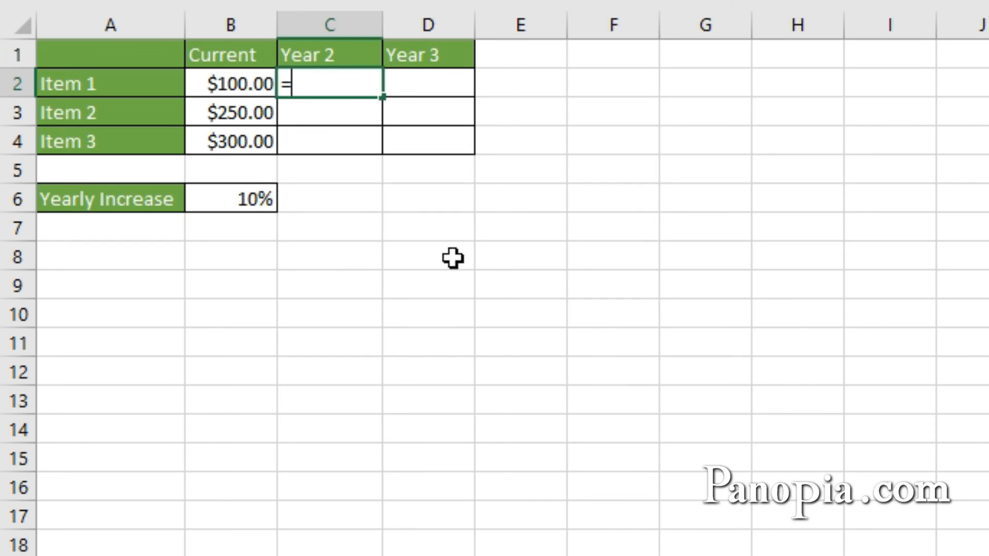
{"action": "left_click", "coordinate": [245, 84]}
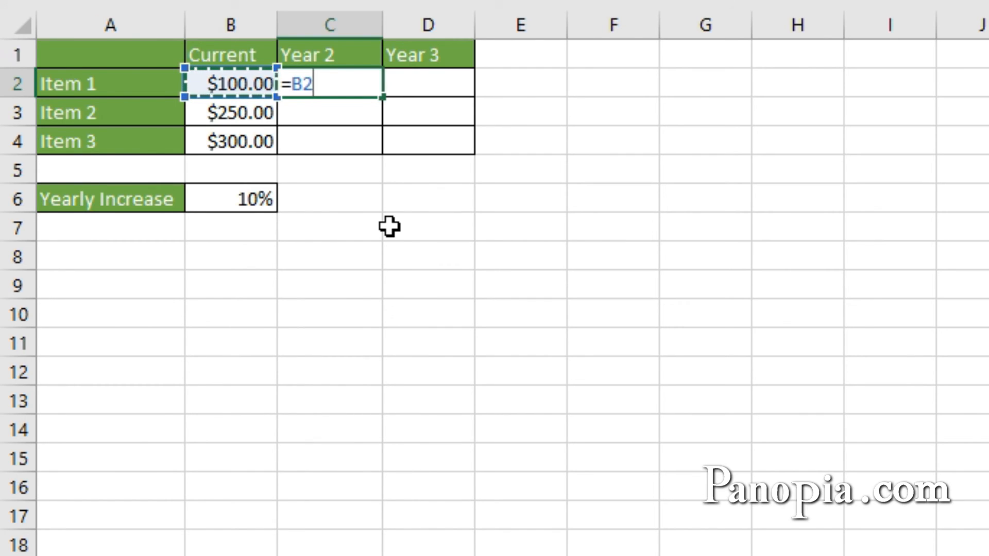
{"action": "type", "text": "+"}
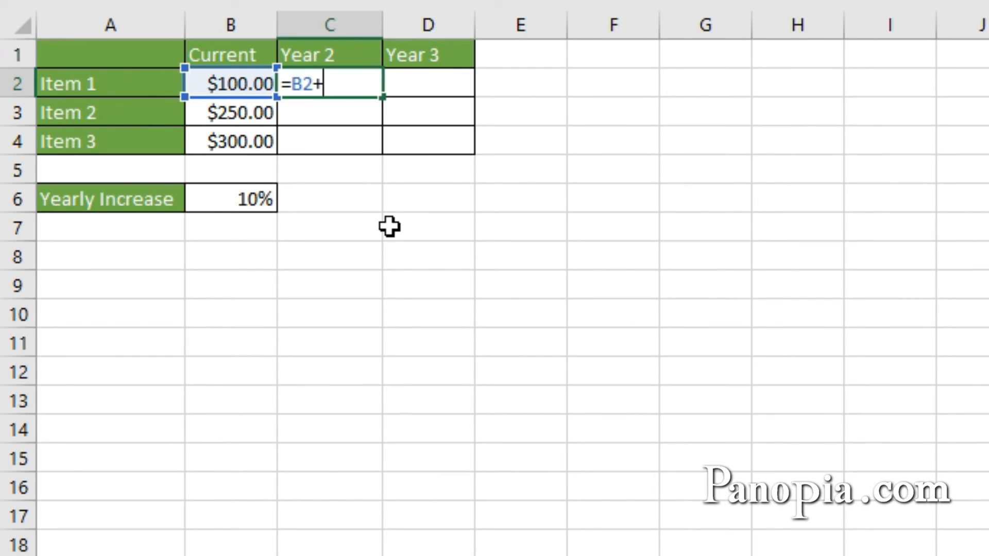
{"action": "left_click", "coordinate": [236, 86]}
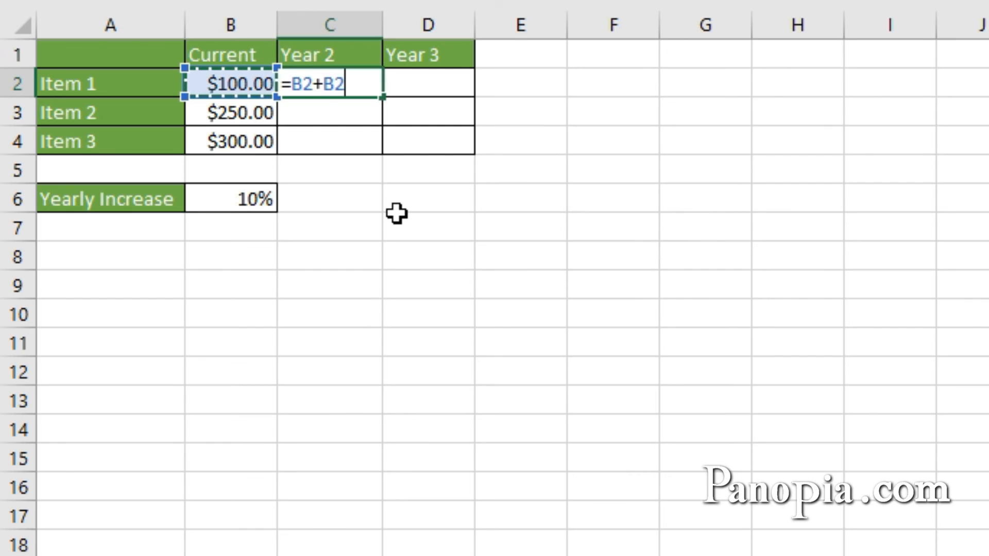
{"action": "type", "text": "*"}
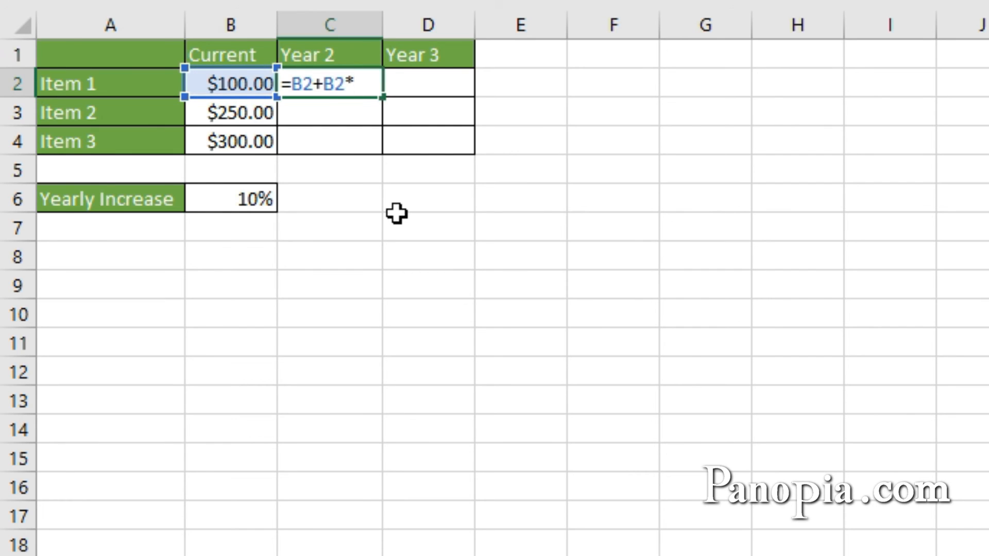
{"action": "left_click", "coordinate": [270, 199]}
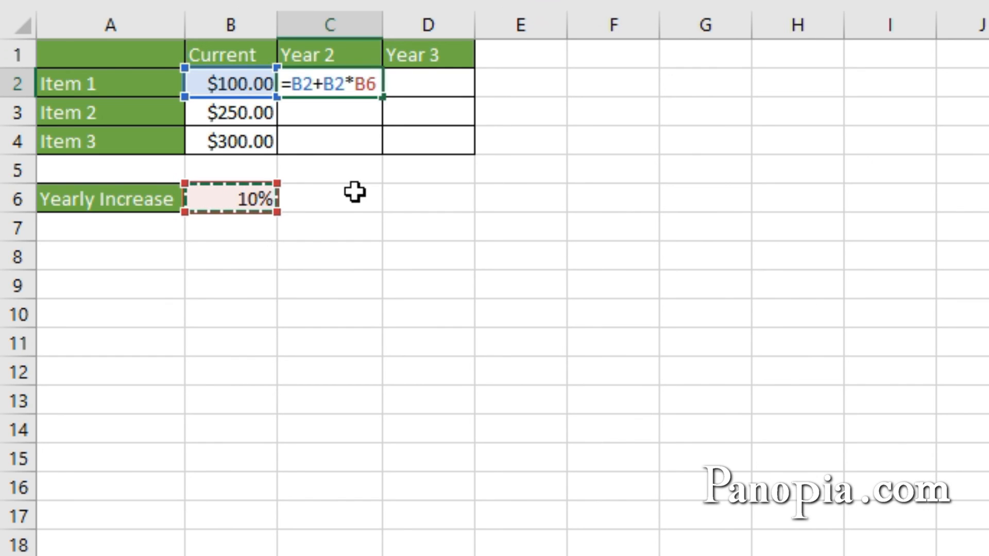
{"action": "key", "text": "F4"}
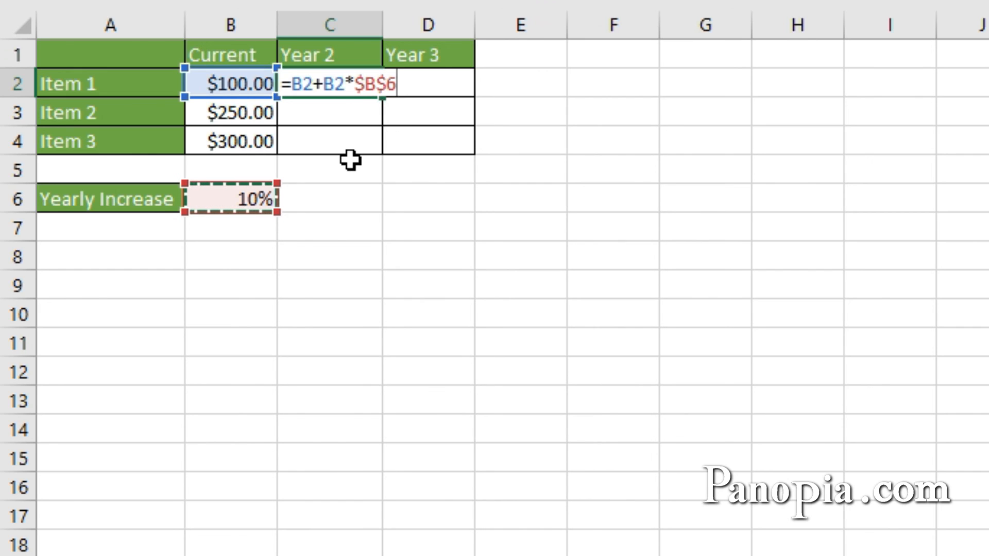
{"action": "key", "text": "ctrl+Return"}
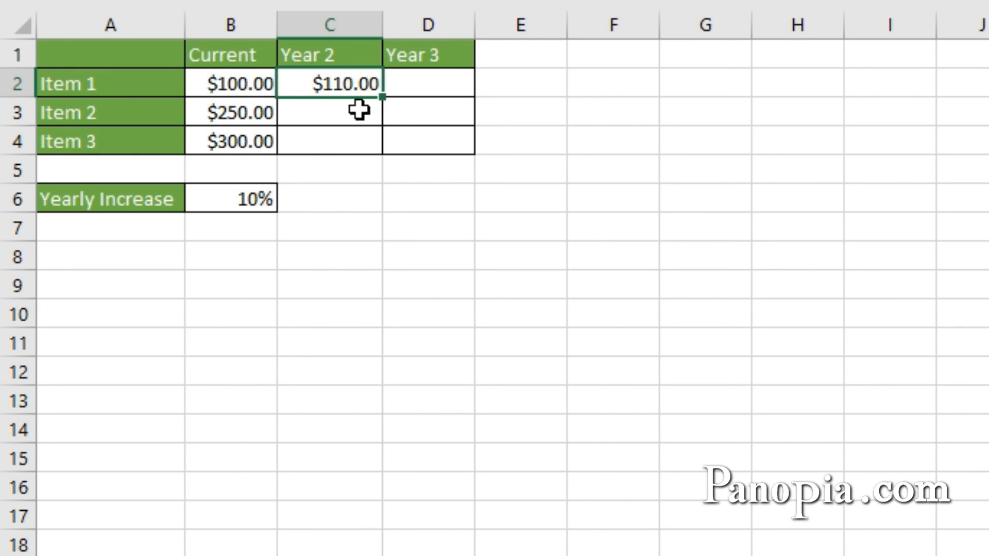
- Fill the price increase formula from C2 over C2:D4 and inspect the copied formula in D4
{"action": "left_click_drag", "start_coordinate": [382, 105], "coordinate": [459, 152]}
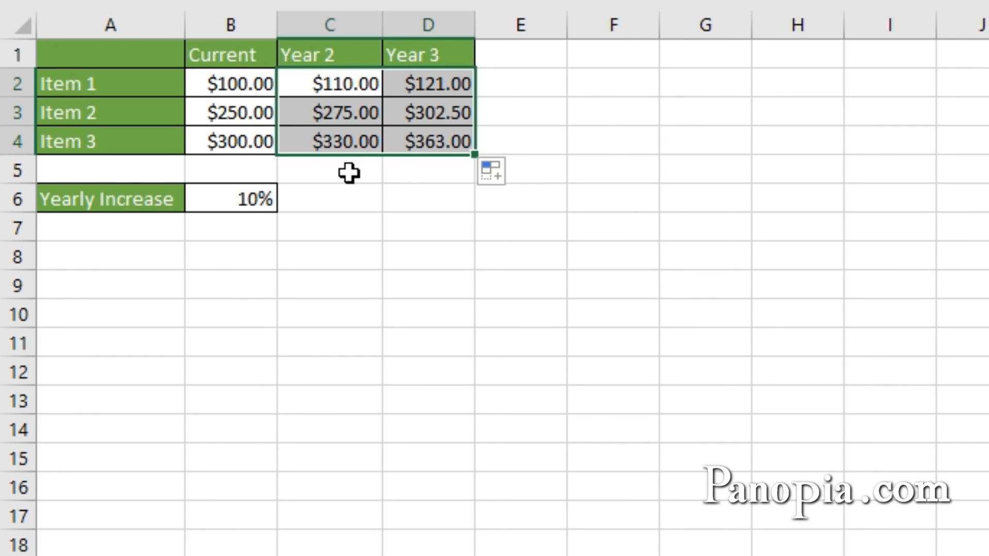
{"action": "double_click", "coordinate": [435, 138]}
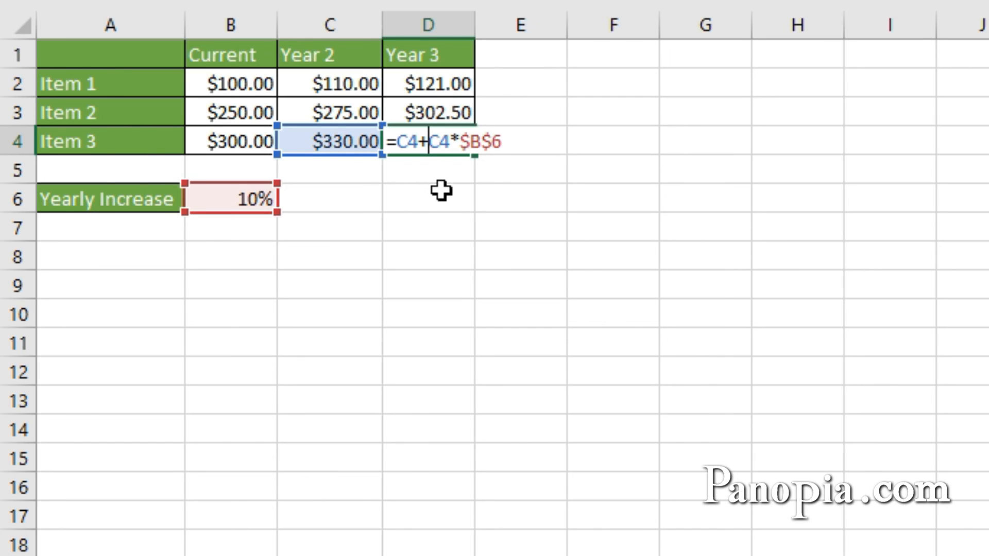